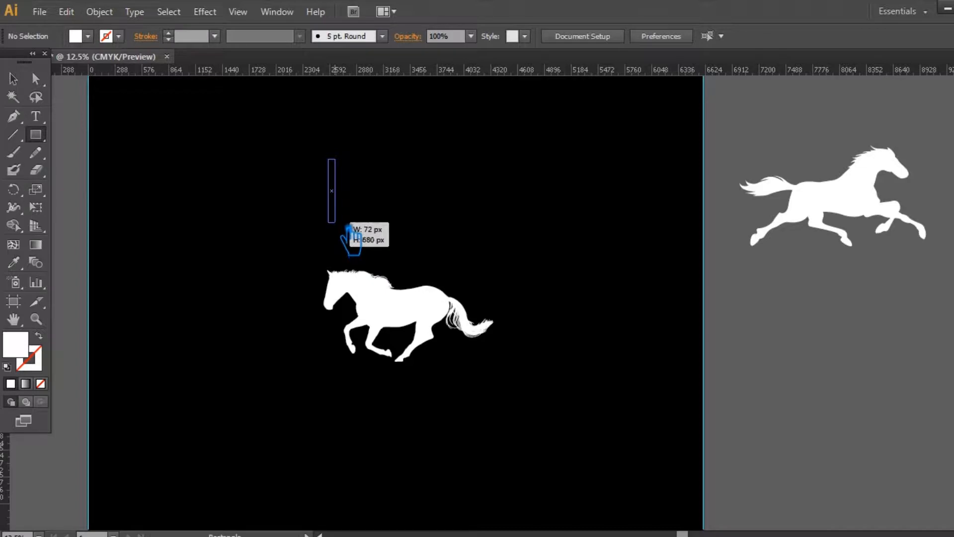
# - Undo the first bar and draw a taller, thin white vertical rectangle above the horse
pyautogui.hotkey('ctrl', 'z')
pyautogui.moveTo(373, 172); pyautogui.dragTo(373, 239)
pyautogui.moveTo(333, 125)
pyautogui.mouseDown()
pyautogui.moveTo(342, 281)
pyautogui.moveTo(351, 285)
pyautogui.mouseUp()
# - Copy the white bar a short distance to its right and repeat the copy to make four evenly spaced bars
pyautogui.click(20, 82)
pyautogui.click(341, 233)
pyautogui.moveTo(350, 237); pyautogui.dragTo(361, 239)
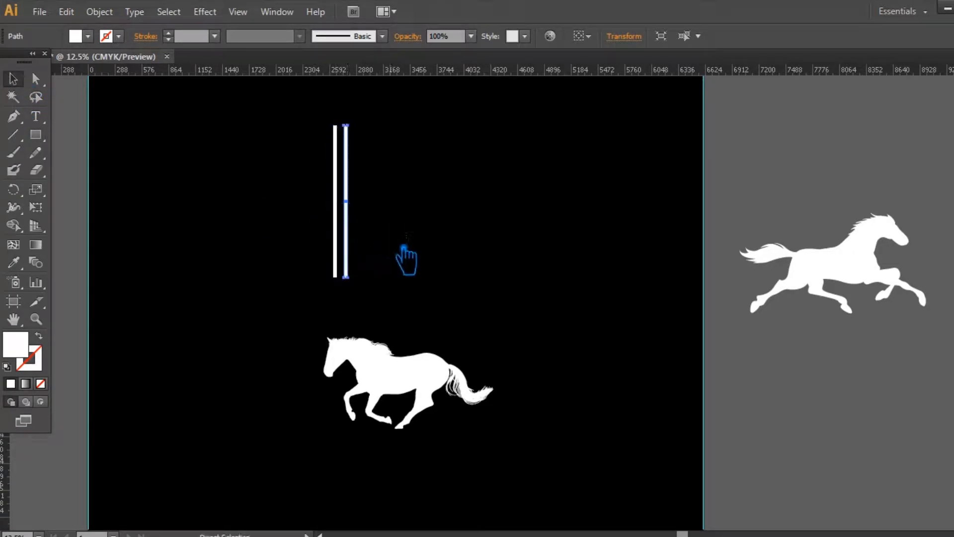
pyautogui.hotkey('ctrl', 'd')
pyautogui.click(464, 243)
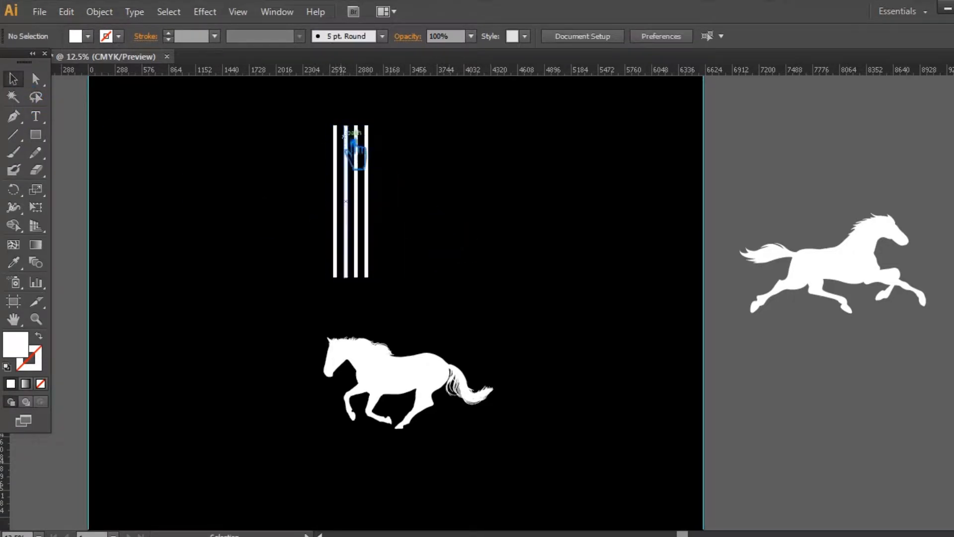
# - Shorten the first, second and fourth bars from their upper ends, making the fourth the shortest
pyautogui.click(336, 125)
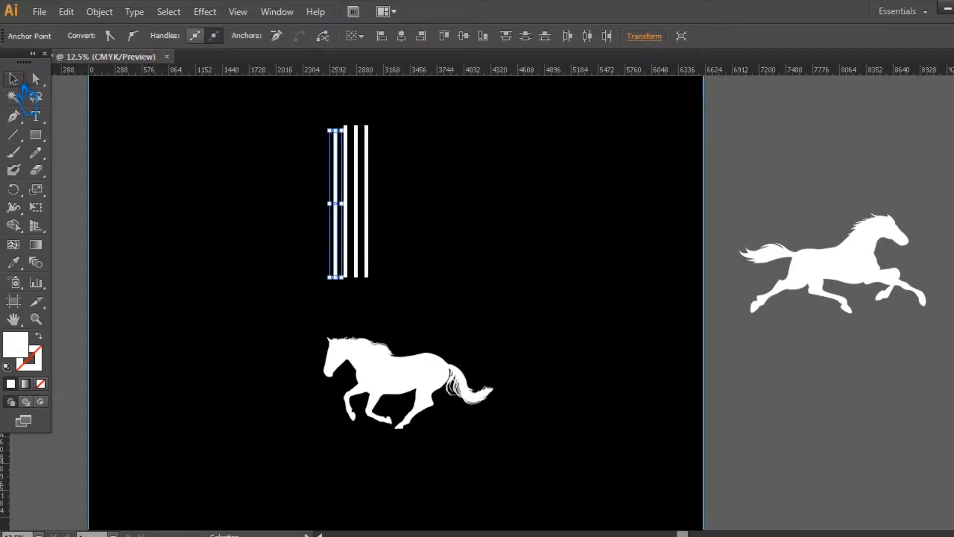
pyautogui.moveTo(336, 130); pyautogui.dragTo(335, 180)
pyautogui.click(435, 198)
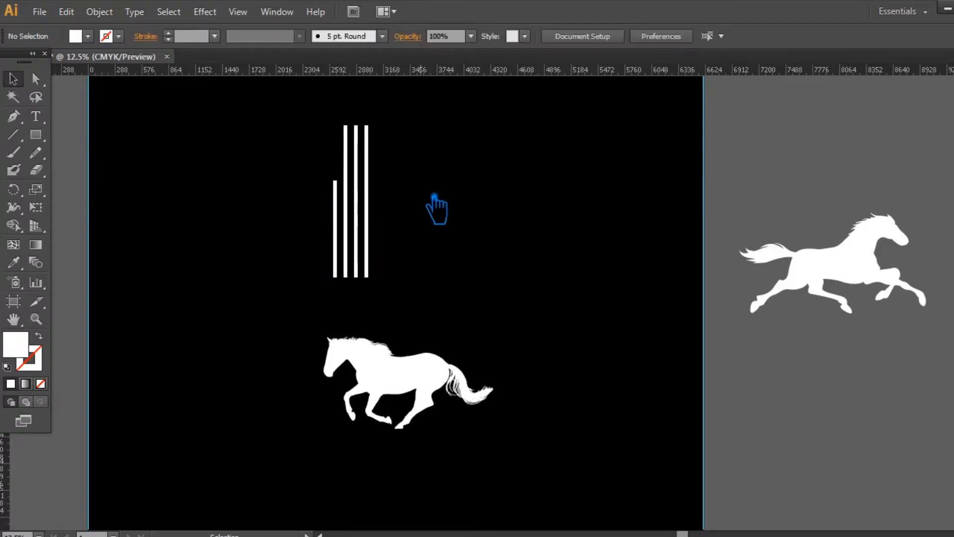
pyautogui.click(367, 127)
pyautogui.moveTo(368, 126); pyautogui.dragTo(370, 214)
pyautogui.click(422, 234)
pyautogui.click(427, 221)
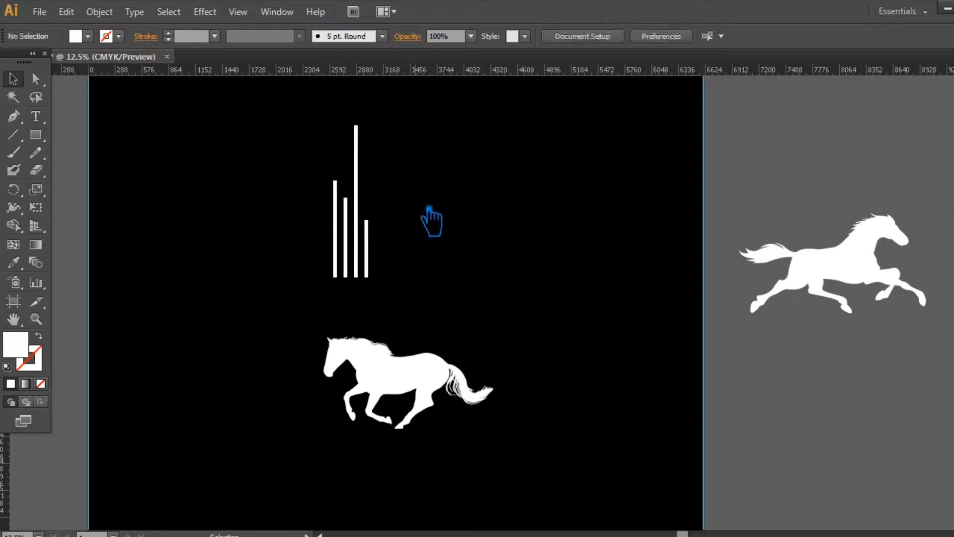
# - Shorten the third bar to match the second and the first bar to match the fourth
pyautogui.click(369, 159)
pyautogui.moveTo(372, 129); pyautogui.dragTo(350, 228)
pyautogui.click(430, 215)
pyautogui.click(339, 186)
pyautogui.click(481, 223)
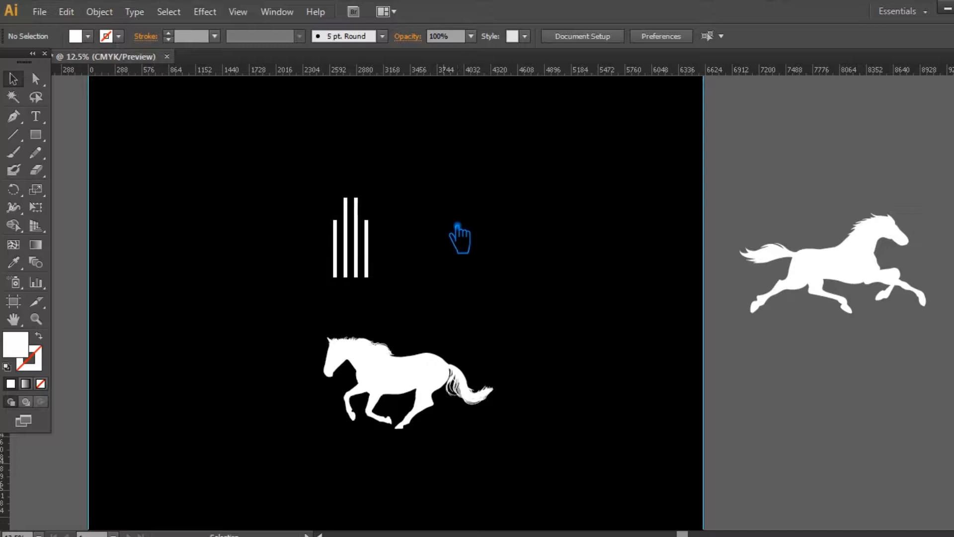
# - Create a white triangle with a 50 px radius using the Polygon tool, beside the bars
pyautogui.hotkey('ctrl', '+')
pyautogui.hotkey('ctrl', '+')
pyautogui.moveTo(457, 225); pyautogui.dragTo(585, 308)
pyautogui.click(38, 135)
pyautogui.moveTo(49, 138); pyautogui.dragTo(128, 195)
pyautogui.click(374, 223)
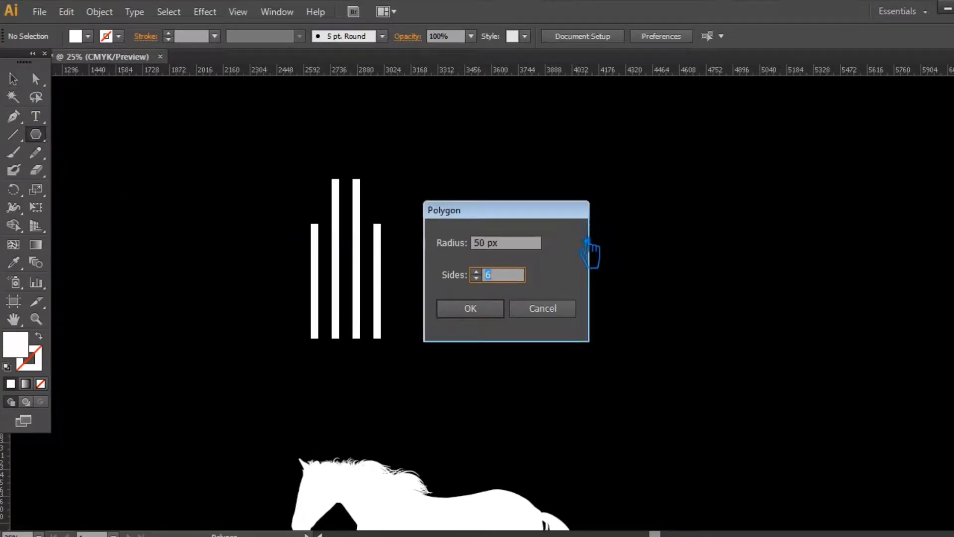
pyautogui.click(499, 312)
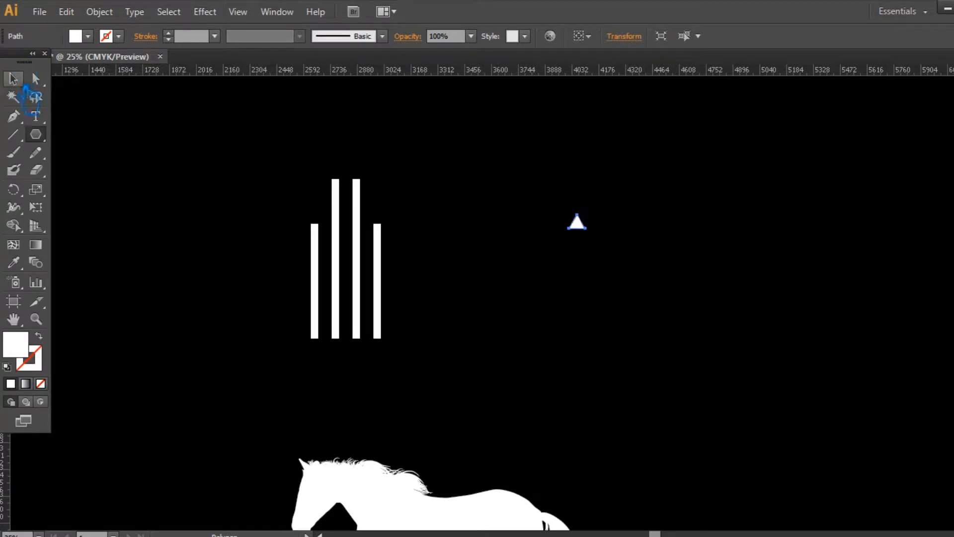
# - Place the triangle on the upper end of the rightmost bar and copy it onto the other three bars as arrowheads
pyautogui.click(592, 228)
pyautogui.moveTo(579, 224); pyautogui.dragTo(391, 227)
pyautogui.click(479, 207)
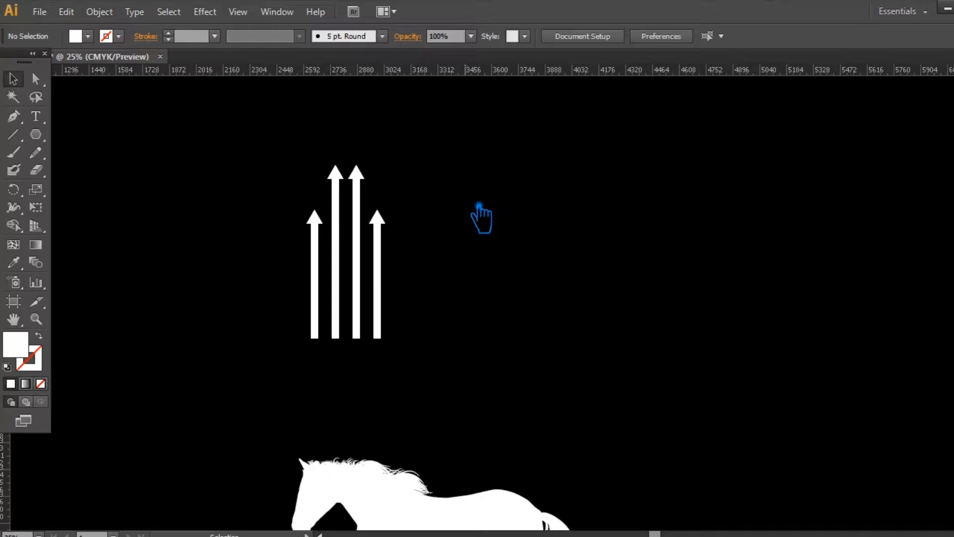
# - Unite each arrowhead with its bar using Pathfinder to form four single arrow shapes
pyautogui.moveTo(293, 181); pyautogui.dragTo(326, 236)
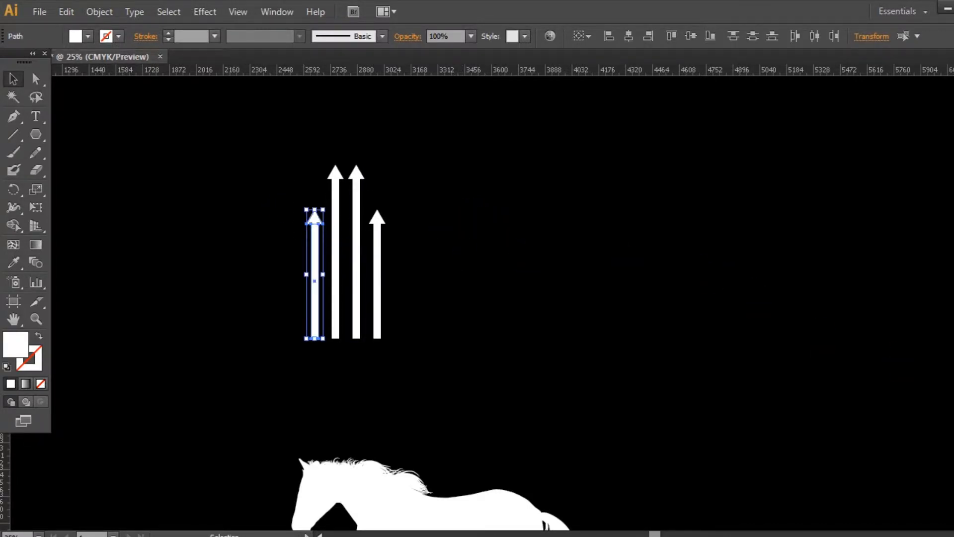
pyautogui.hotkey('shift', 'ctrl', 'F9')
pyautogui.click(335, 171)
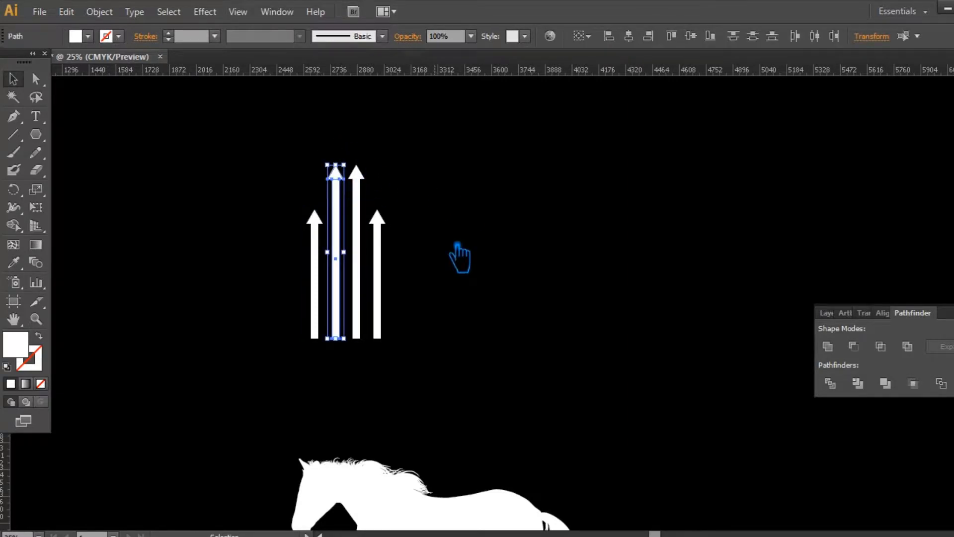
pyautogui.click(357, 179)
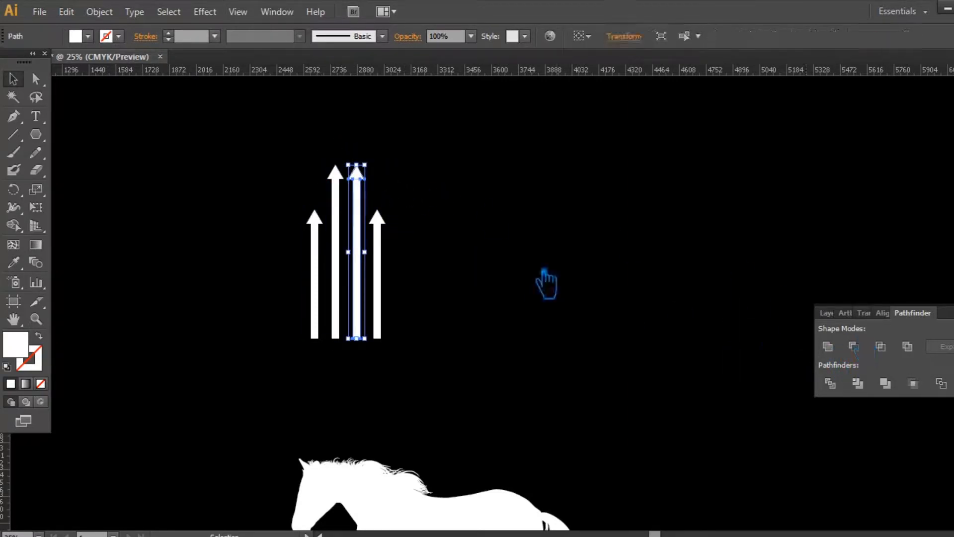
pyautogui.moveTo(378, 207); pyautogui.dragTo(398, 235)
pyautogui.click(798, 287)
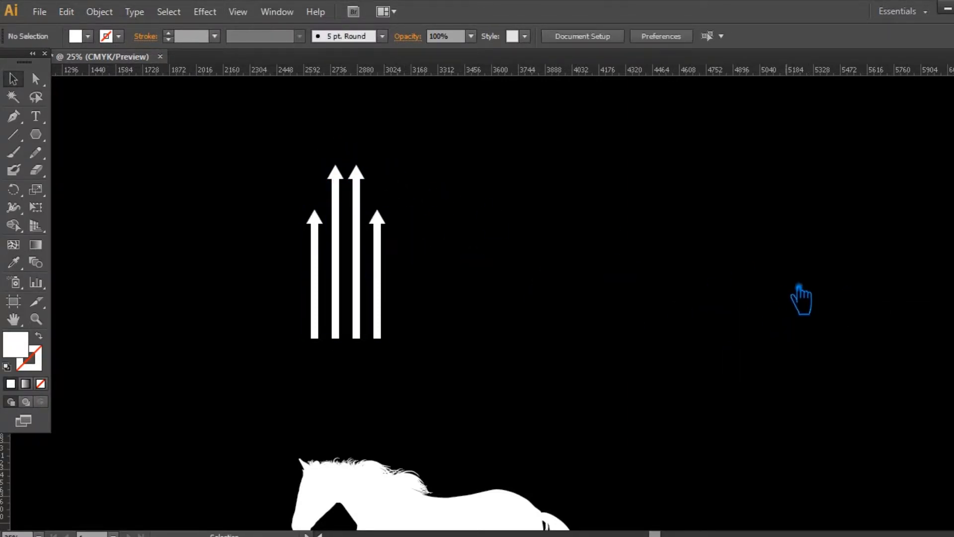
# - Group the four arrows
pyautogui.moveTo(488, 270); pyautogui.dragTo(503, 311)
pyautogui.moveTo(455, 398); pyautogui.dragTo(280, 214)
pyautogui.hotkey('ctrl', 'g')
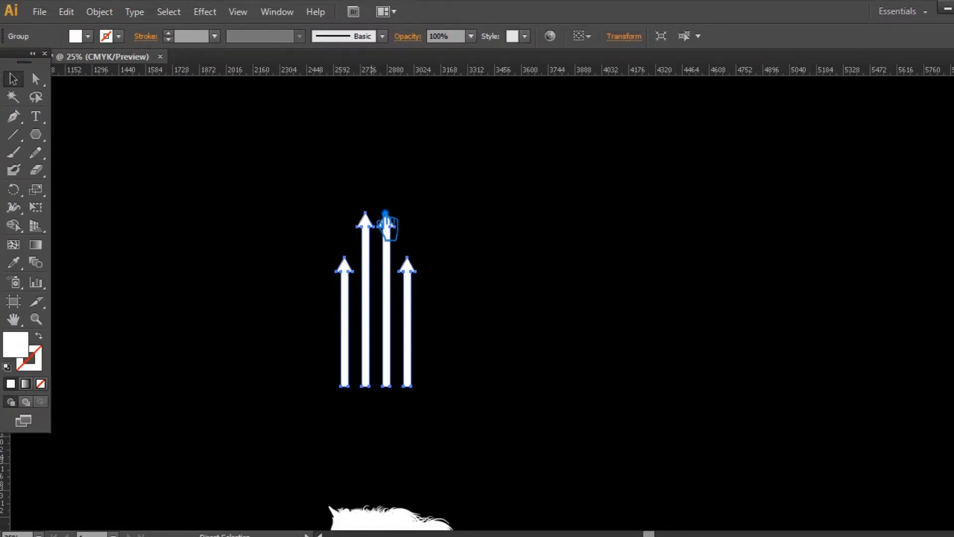
# - Copy the arrow group straight above itself and scale the copy down to about half size
pyautogui.press('v')
pyautogui.moveTo(501, 382); pyautogui.dragTo(499, 444)
pyautogui.moveTo(402, 392); pyautogui.dragTo(402, 192)
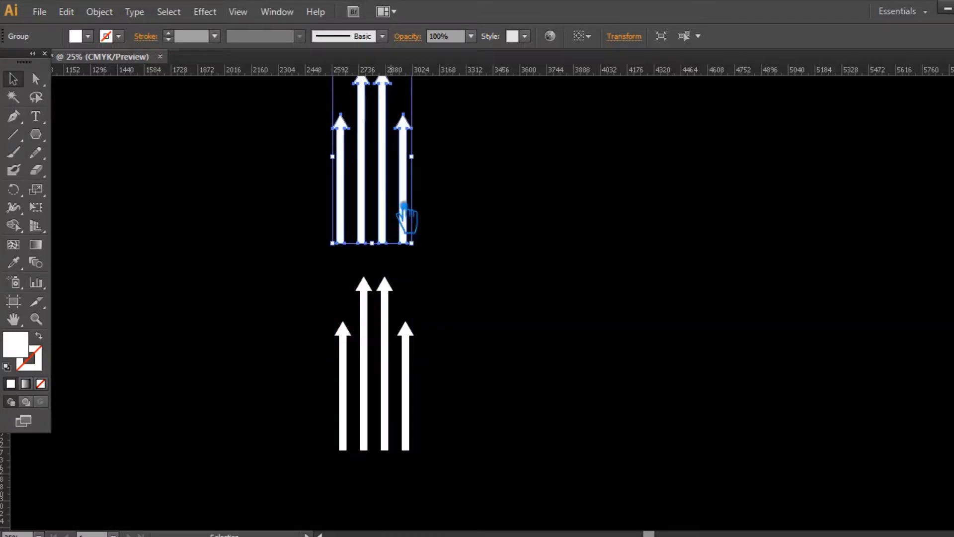
pyautogui.moveTo(423, 250); pyautogui.dragTo(392, 218)
pyautogui.click(471, 198)
# - Align the small and large arrow groups on their horizontal centres
pyautogui.click(401, 262)
pyautogui.moveTo(493, 396); pyautogui.dragTo(313, 199)
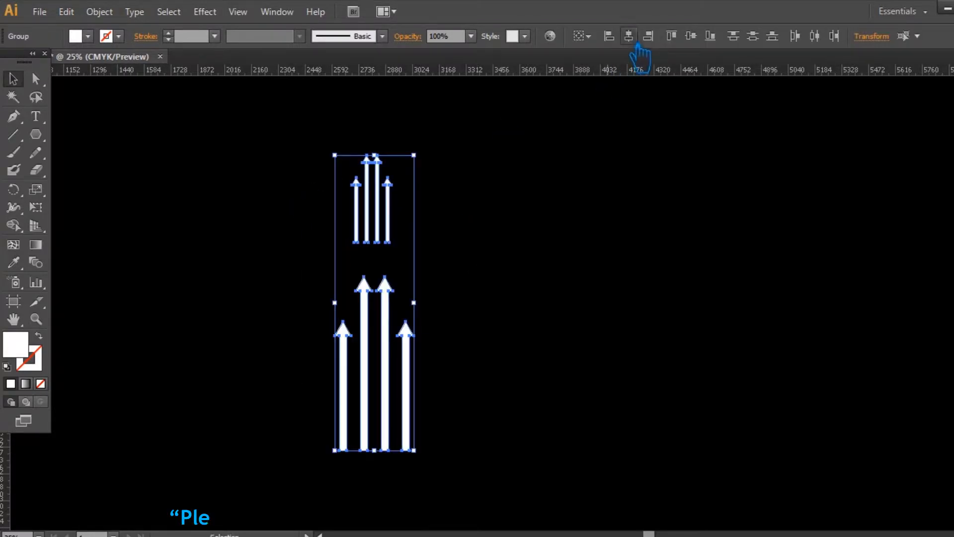
pyautogui.click(630, 38)
pyautogui.click(570, 303)
# - Group the small and large arrow sets together
pyautogui.hotkey('ctrl', '-')
pyautogui.hotkey('ctrl', '-')
pyautogui.moveTo(513, 351); pyautogui.dragTo(502, 213)
pyautogui.moveTo(490, 240); pyautogui.dragTo(416, 117)
pyautogui.hotkey('ctrl', 'g')
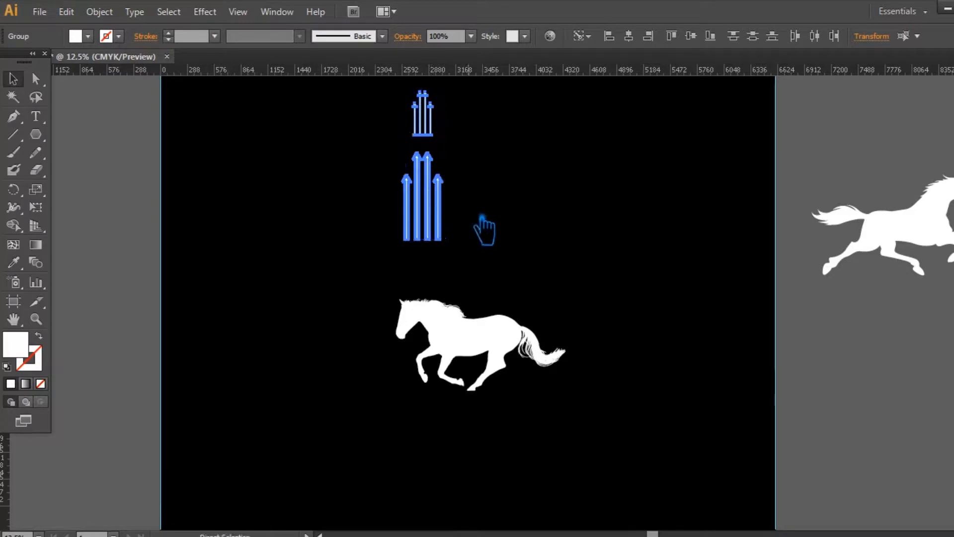
# - Align the combined arrow group and the horse on their horizontal centres
pyautogui.click(498, 195)
pyautogui.click(439, 193)
pyautogui.keyDown('shift'); pyautogui.click(517, 323); pyautogui.keyUp('shift')
pyautogui.click(630, 37)
pyautogui.click(635, 253)
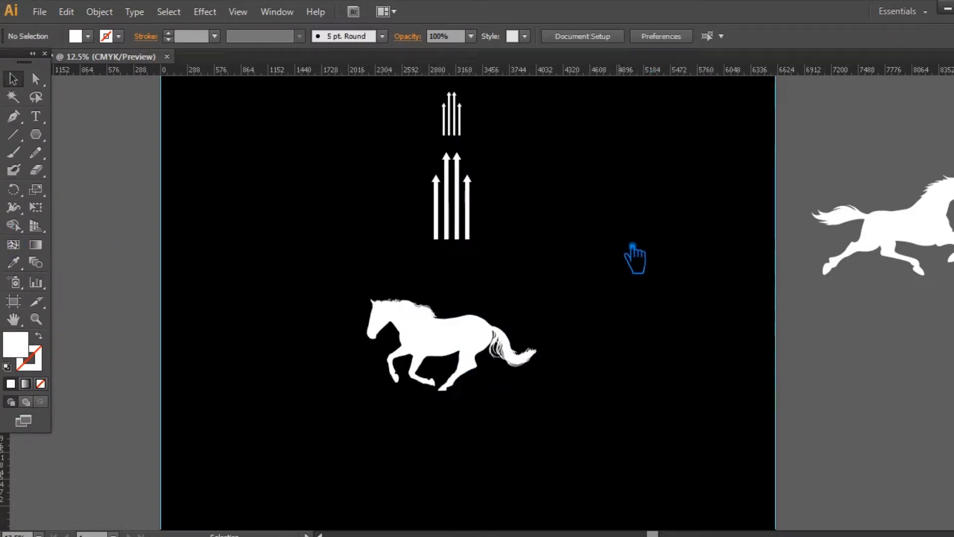
# - Make a rotated copy of the combined arrow group around a pivot at the middle of the horse
pyautogui.click(469, 208)
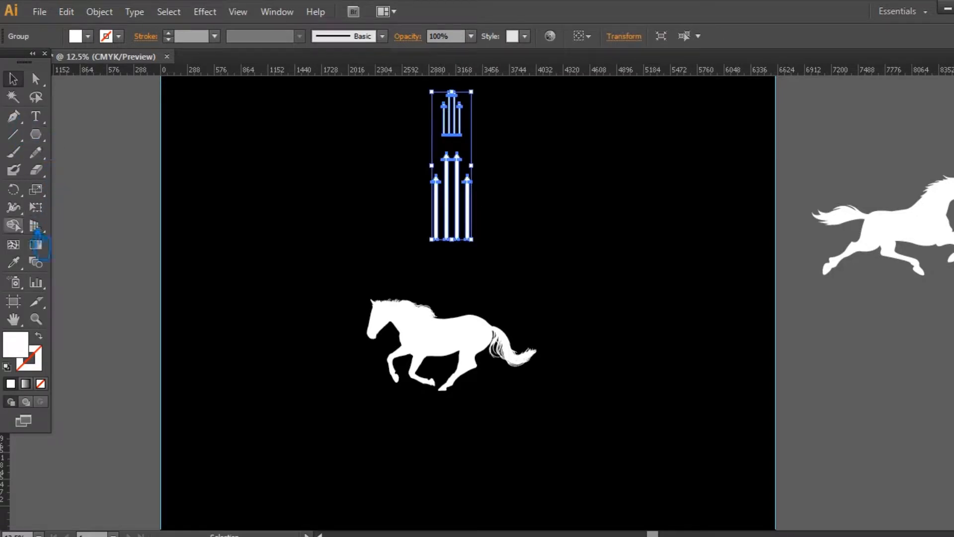
pyautogui.press('r')
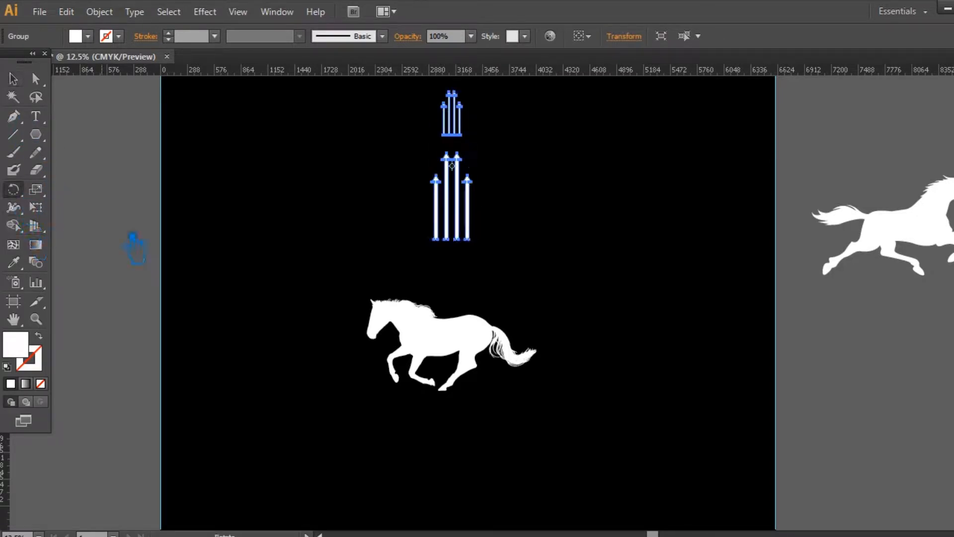
pyautogui.keyDown('alt'); pyautogui.click(440, 338); pyautogui.keyUp('alt')
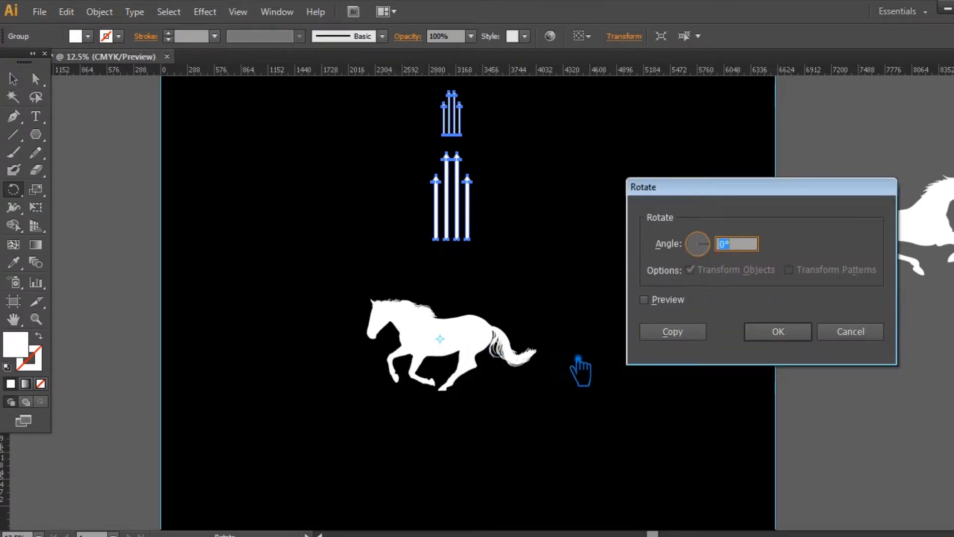
pyautogui.click(656, 300)
pyautogui.click(668, 332)
# - Repeat the rotated copy ten times to complete a ring of twelve arrow rays around the horse
pyautogui.hotkey('ctrl', 'd')
pyautogui.hotkey('ctrl', 'd')
pyautogui.hotkey('ctrl', 'd')
pyautogui.hotkey('ctrl', 'd')
pyautogui.hotkey('ctrl', 'd')
pyautogui.hotkey('ctrl', 'd')
pyautogui.hotkey('ctrl', 'd')
pyautogui.hotkey('ctrl', 'd')
pyautogui.hotkey('ctrl', 'd')
pyautogui.hotkey('ctrl', 'd')
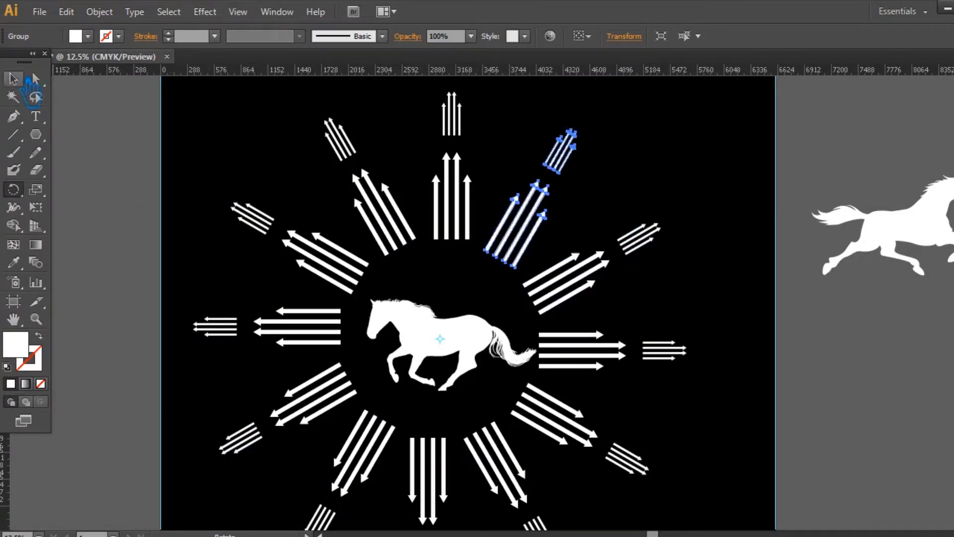
pyautogui.click(19, 79)
pyautogui.click(674, 158)
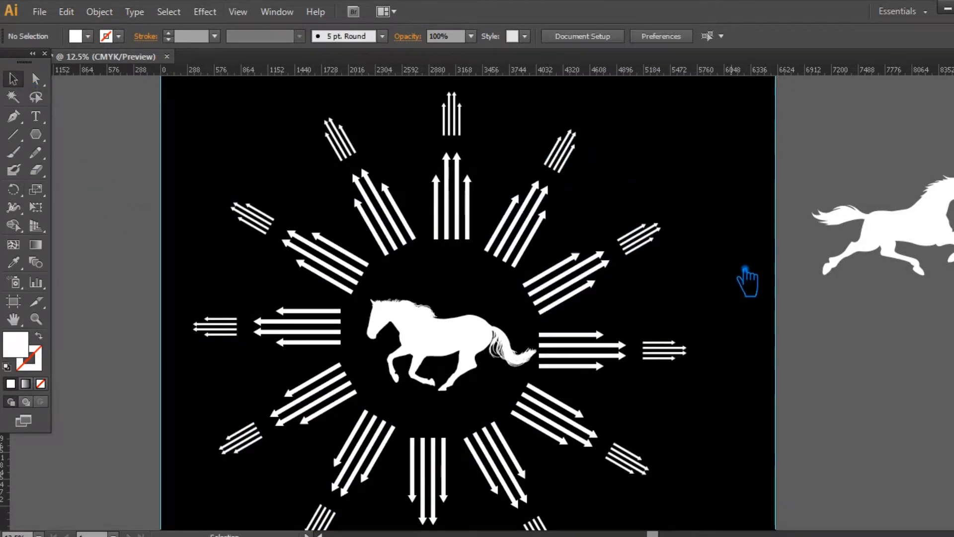
# - Fill the arrow ray directly above the horse with light blue
pyautogui.click(407, 217)
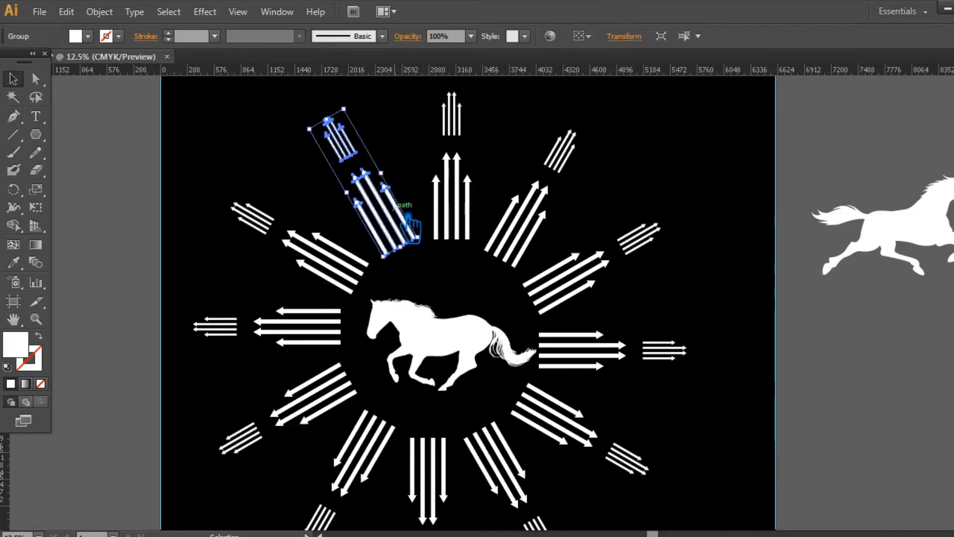
pyautogui.click(461, 213)
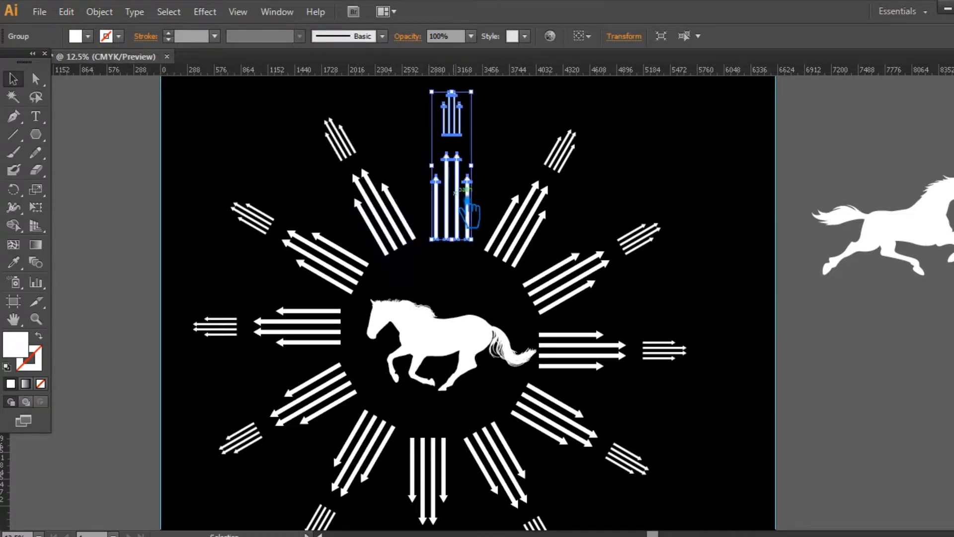
pyautogui.doubleClick(37, 352)
pyautogui.click(819, 237)
pyautogui.moveTo(780, 186)
pyautogui.mouseDown()
pyautogui.moveTo(764, 144)
pyautogui.moveTo(733, 136)
pyautogui.mouseUp()
pyautogui.press('Return')
pyautogui.click(721, 199)
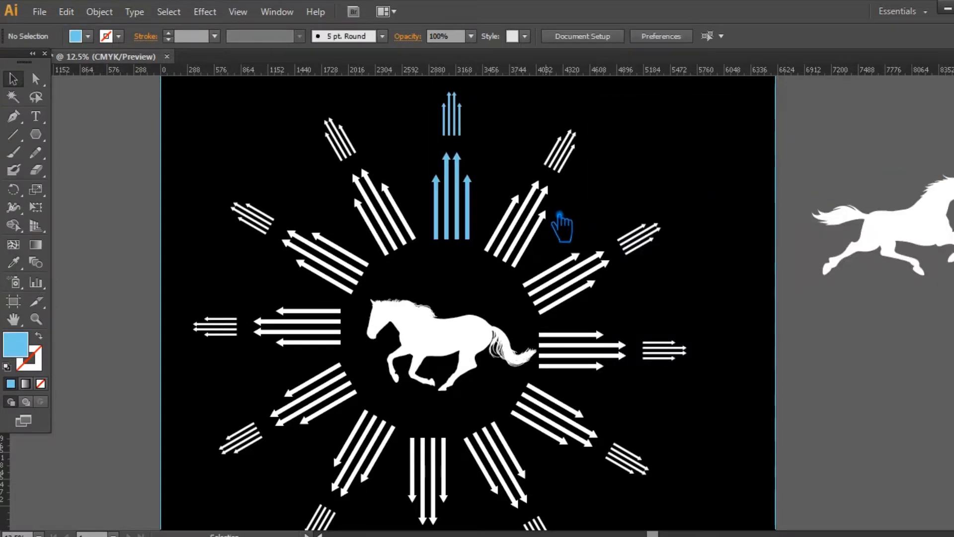
# - Fill the ray clockwise of the light blue one with a pinkish purple
pyautogui.click(544, 209)
pyautogui.doubleClick(45, 354)
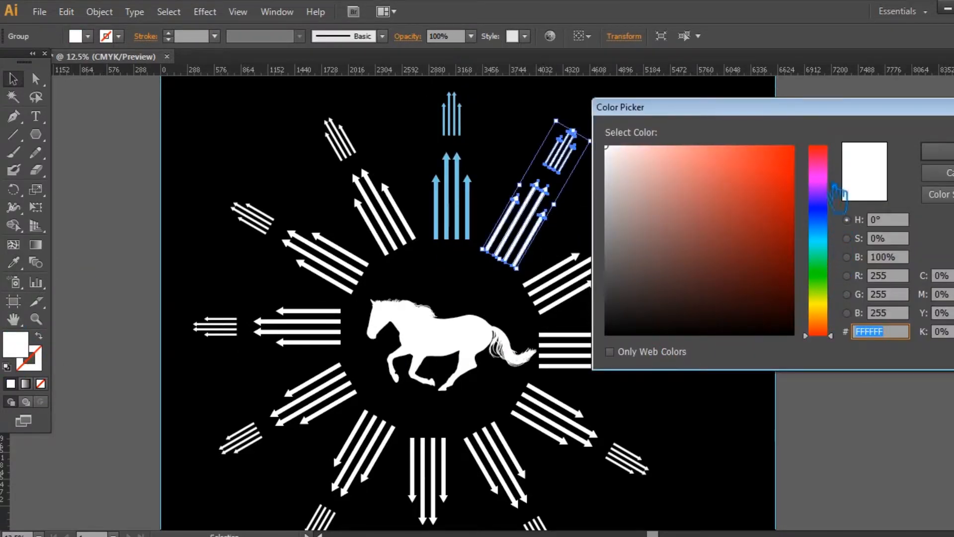
pyautogui.click(819, 179)
pyautogui.click(733, 146)
pyautogui.click(947, 148)
pyautogui.click(752, 362)
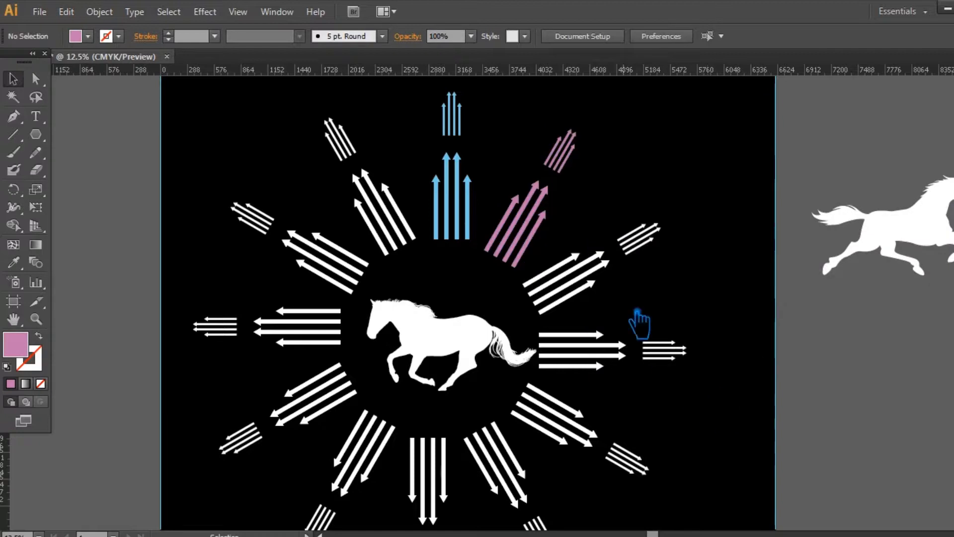
# - Fill the ray clockwise of the purple one with coral, FF8080
pyautogui.click(603, 283)
pyautogui.doubleClick(35, 355)
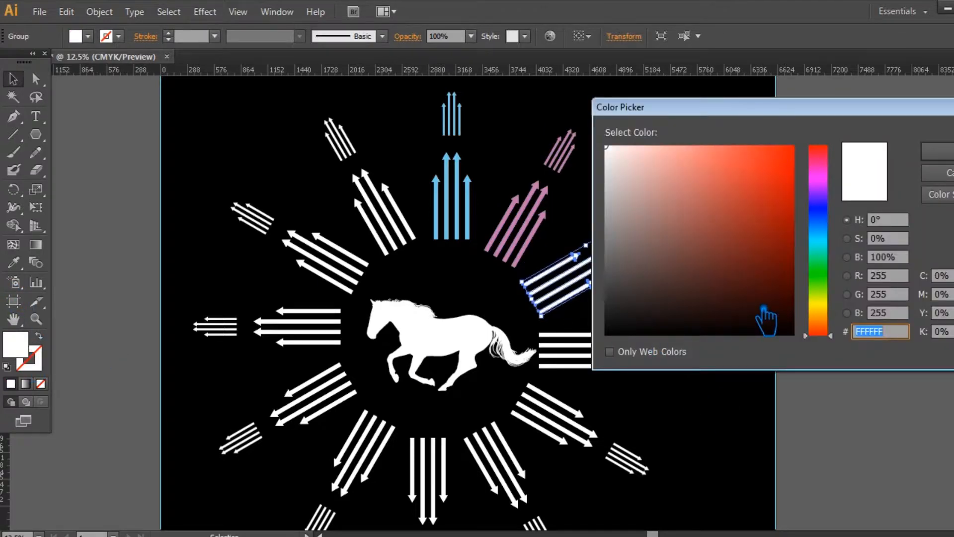
pyautogui.click(757, 206)
pyautogui.click(699, 146)
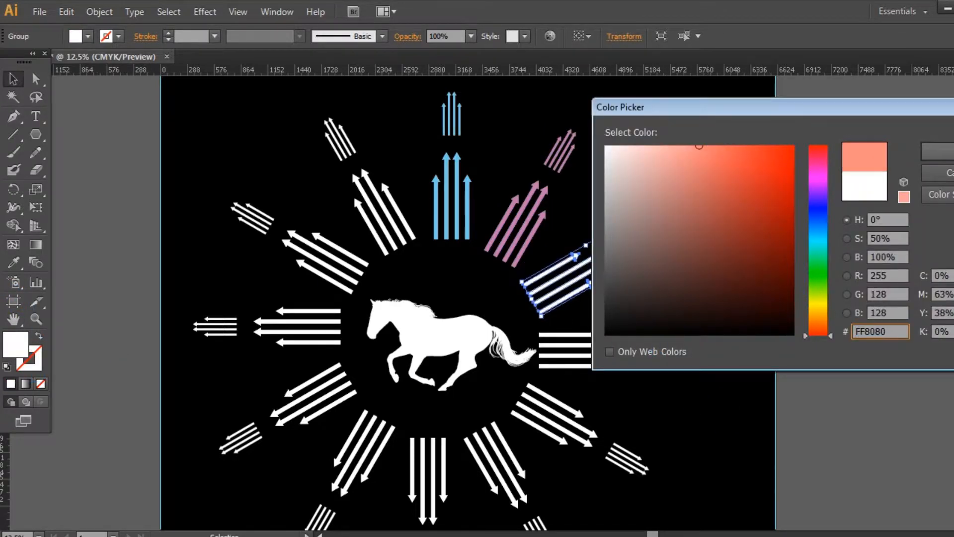
pyautogui.click(947, 148)
pyautogui.click(803, 327)
# - Fill the ray pointing straight right from the horse with yellow-green
pyautogui.click(609, 361)
pyautogui.doubleClick(23, 354)
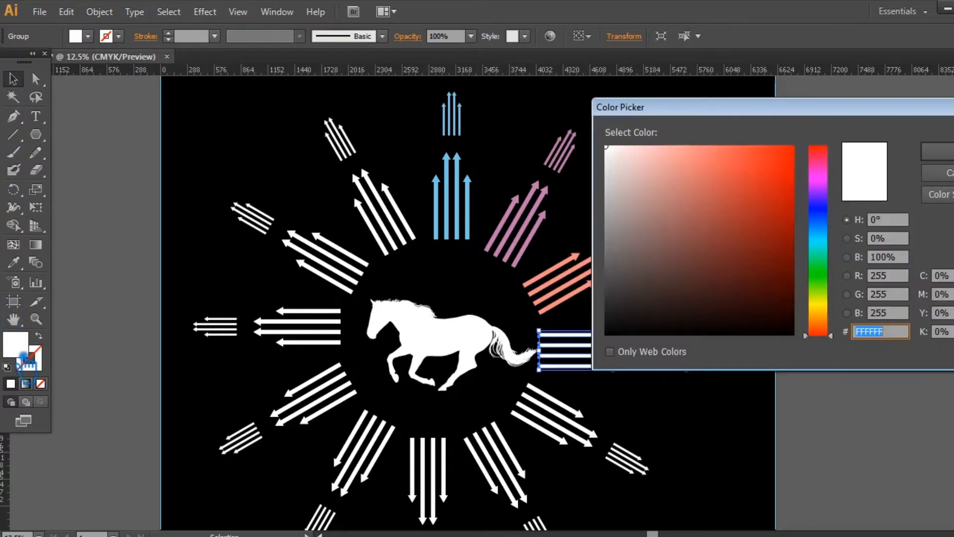
pyautogui.click(836, 311)
pyautogui.click(732, 148)
pyautogui.click(947, 148)
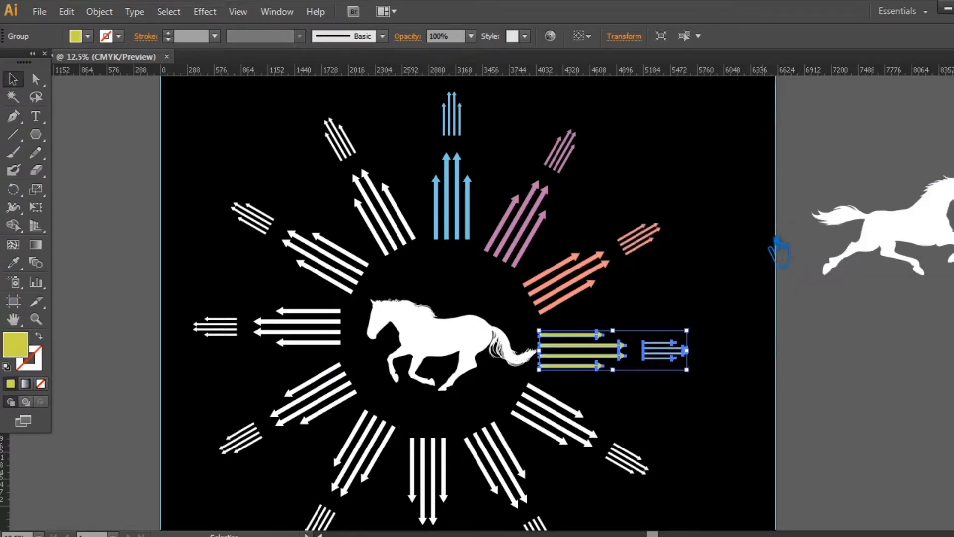
pyautogui.click(678, 391)
# - Apply the light blue fill of the uppermost ray to the ray below the yellow-green one using the Eyedropper
pyautogui.moveTo(717, 467); pyautogui.dragTo(763, 434)
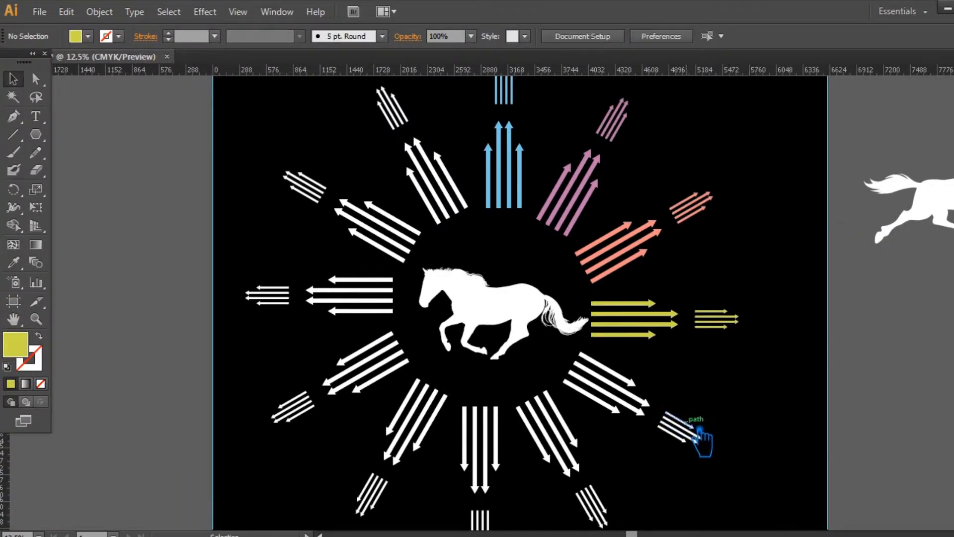
pyautogui.click(646, 408)
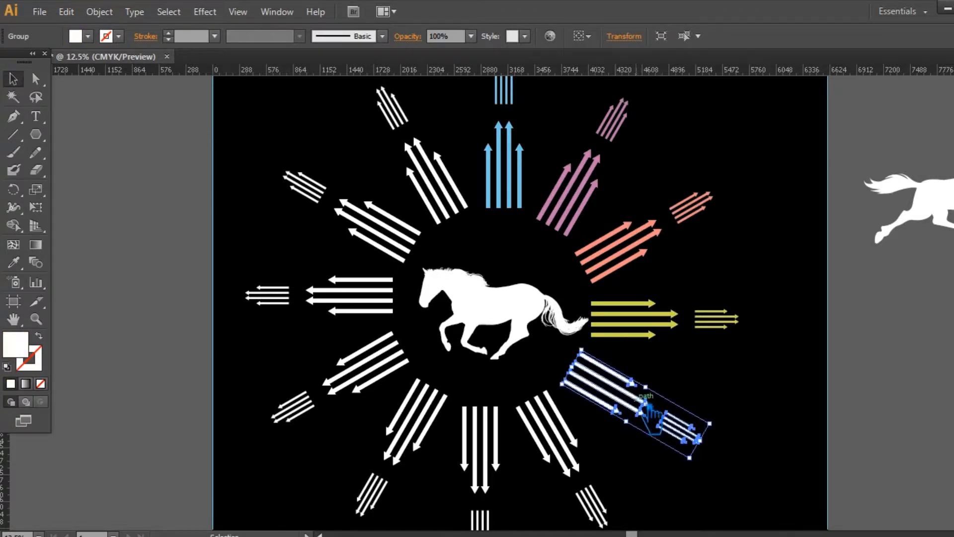
pyautogui.click(20, 266)
pyautogui.click(504, 169)
pyautogui.press('v')
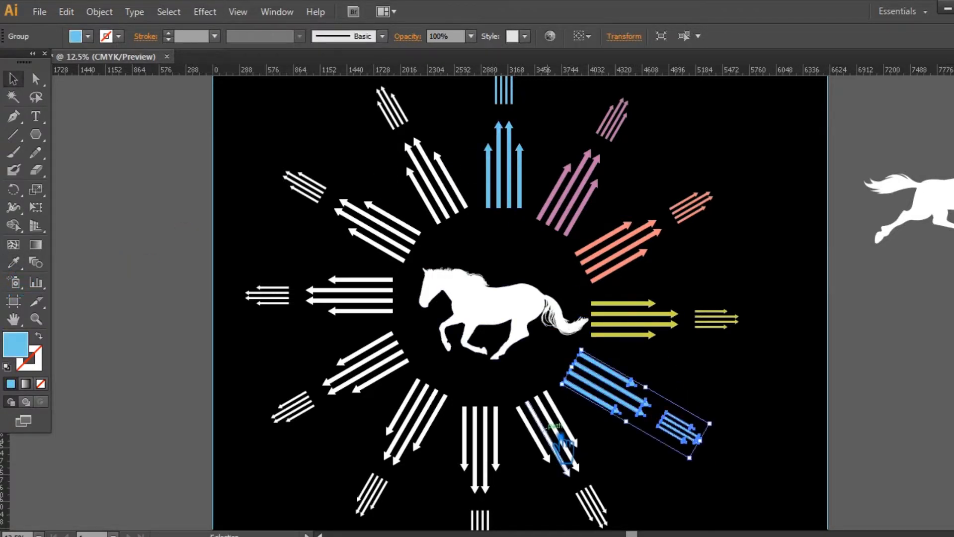
# - Apply the pinkish-purple ray fill to the white ray clockwise of the lower light blue ray using the Eyedropper
pyautogui.click(561, 437)
pyautogui.press('i')
pyautogui.click(593, 212)
pyautogui.press('v')
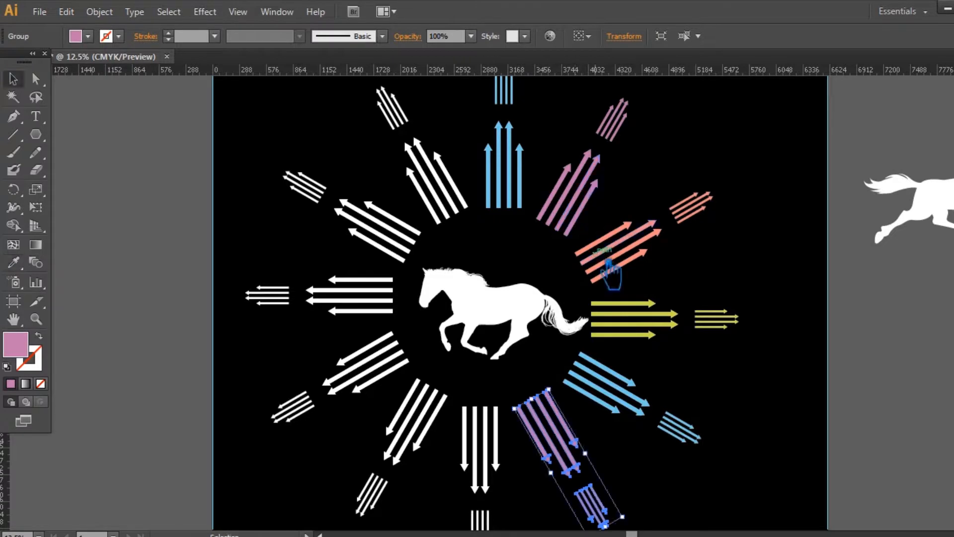
# - Apply the yellow-green fill of the ray pointing right to the ray directly below the horse using the Eyedropper
pyautogui.click(609, 271)
pyautogui.click(521, 485)
pyautogui.click(486, 470)
pyautogui.press('i')
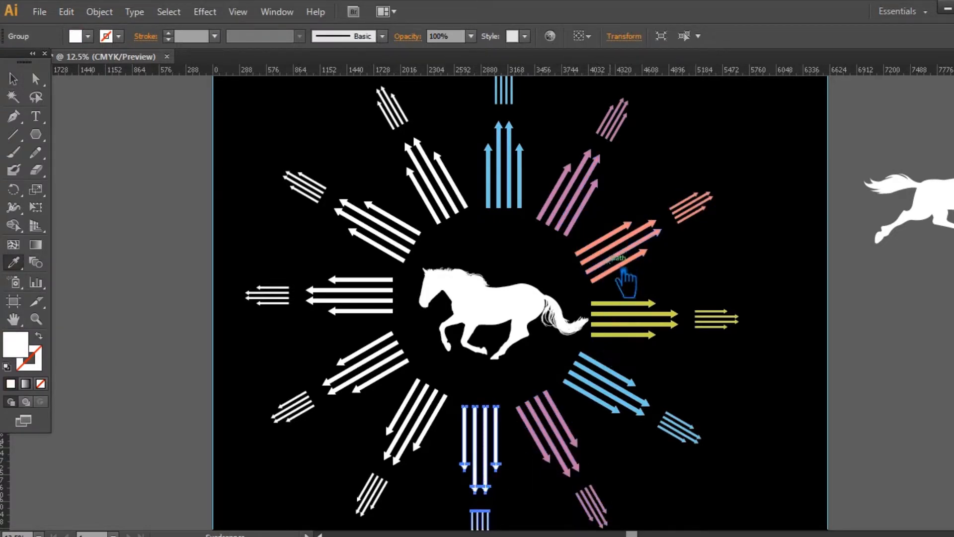
pyautogui.click(625, 276)
pyautogui.click(631, 332)
pyautogui.press('v')
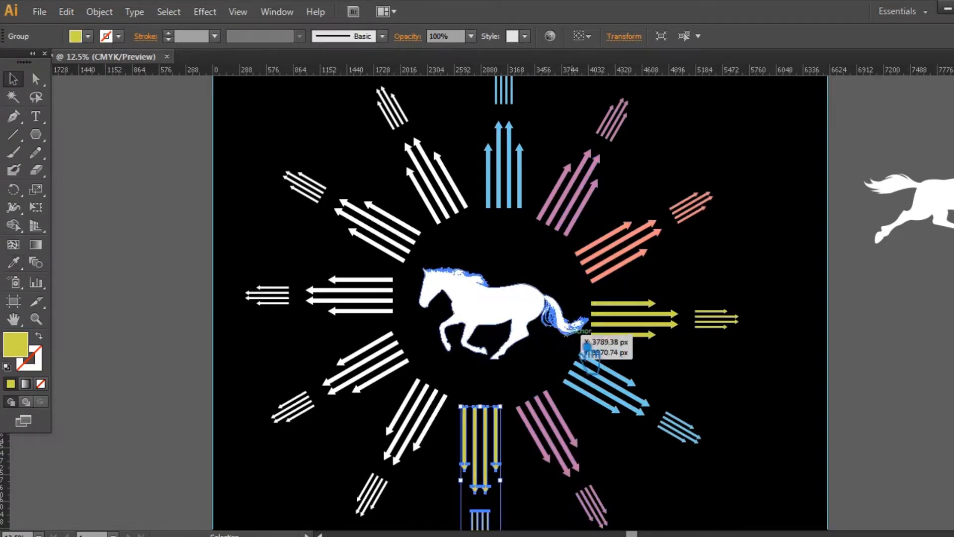
# - Apply the light blue fill to the white ray clockwise of the lowest ray using the Eyedropper
pyautogui.click(442, 415)
pyautogui.press('i')
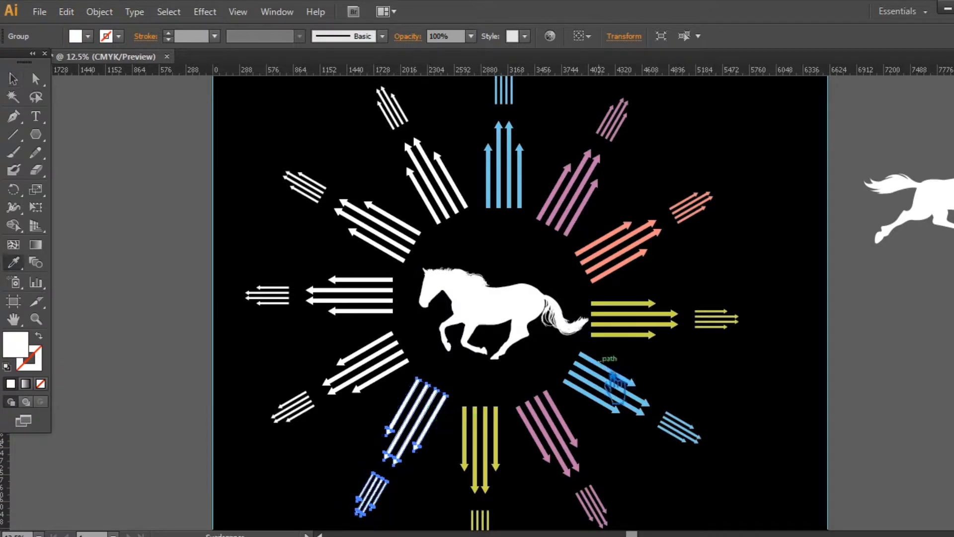
pyautogui.click(607, 395)
pyautogui.press('v')
# - Recolour the lowest ray coral and the ray clockwise of it yellow-green by sampling existing rays
pyautogui.click(356, 382)
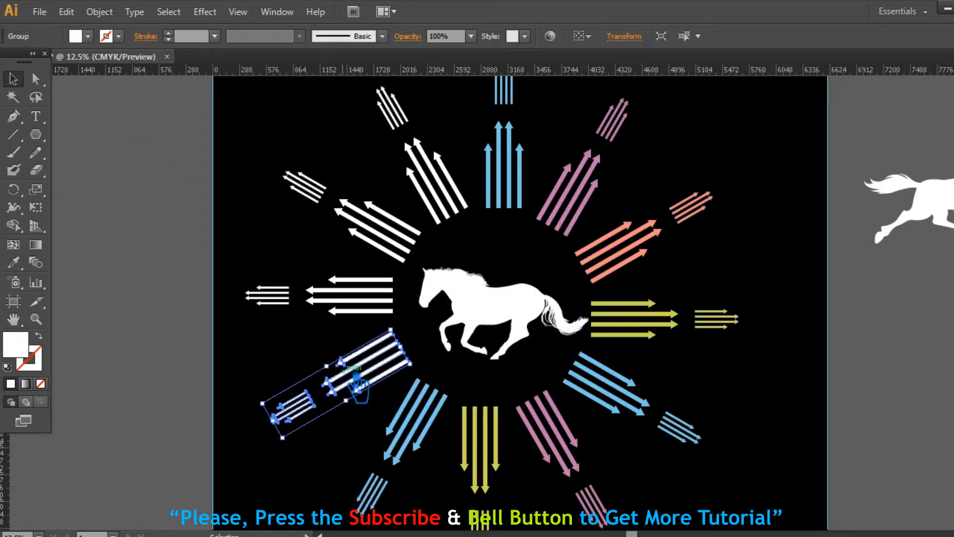
pyautogui.moveTo(359, 386); pyautogui.dragTo(357, 382)
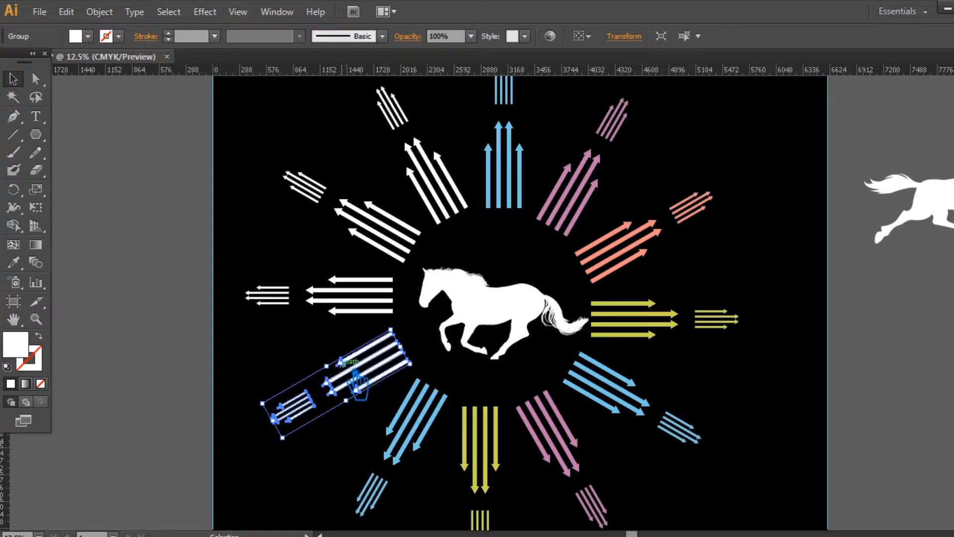
pyautogui.click(437, 420)
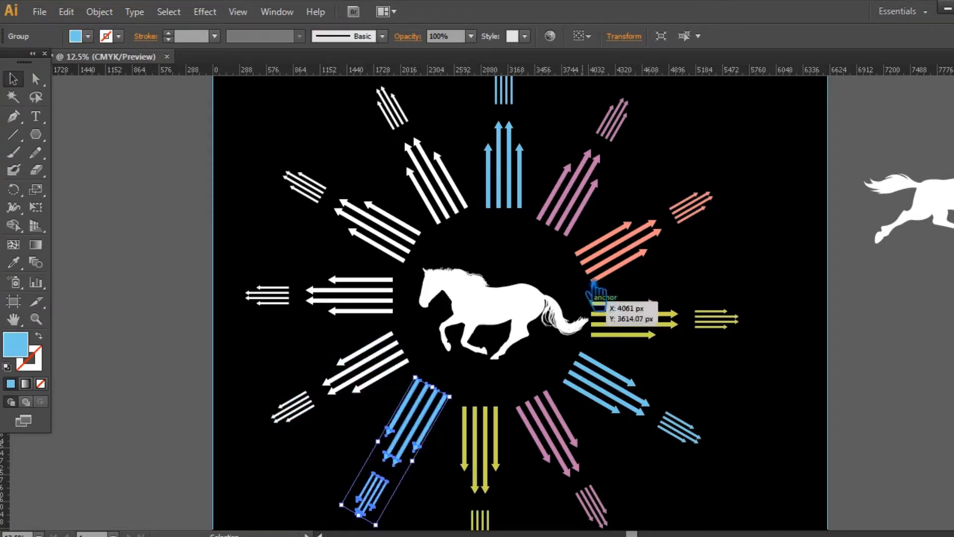
pyautogui.click(489, 460)
pyautogui.click(635, 266)
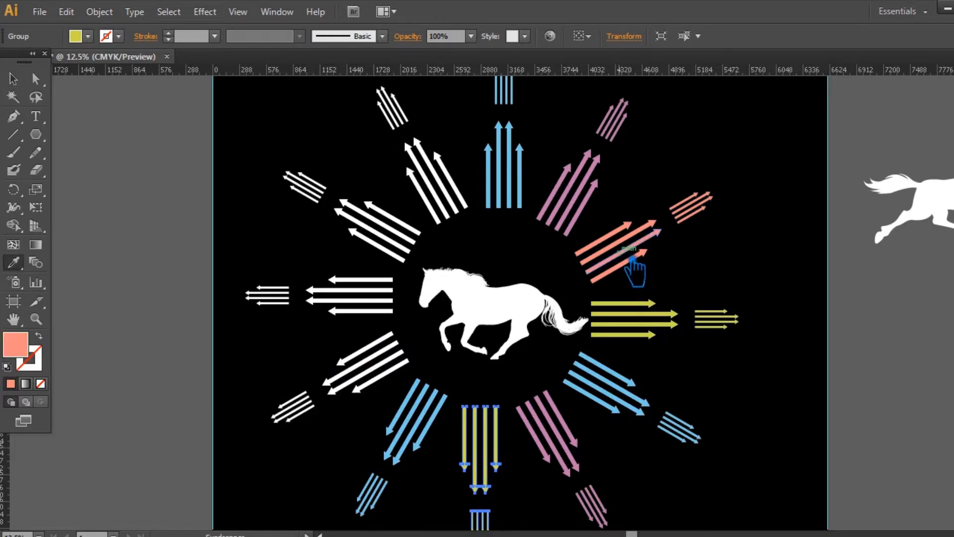
pyautogui.click(410, 440)
pyautogui.click(634, 326)
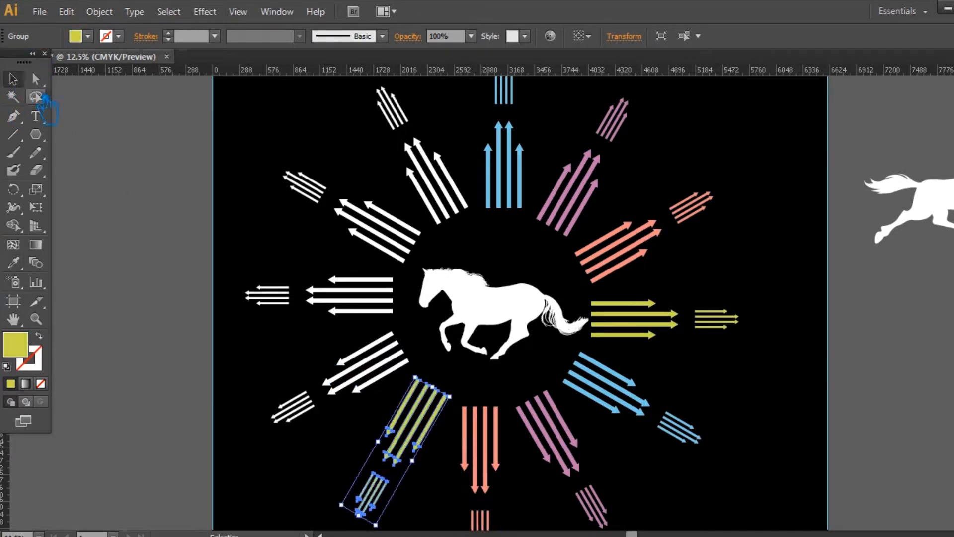
pyautogui.click(80, 136)
# - Fill the white ray clockwise of the lower yellow-green one with light blue and the ray pointing straight left with pinkish purple
pyautogui.click(385, 371)
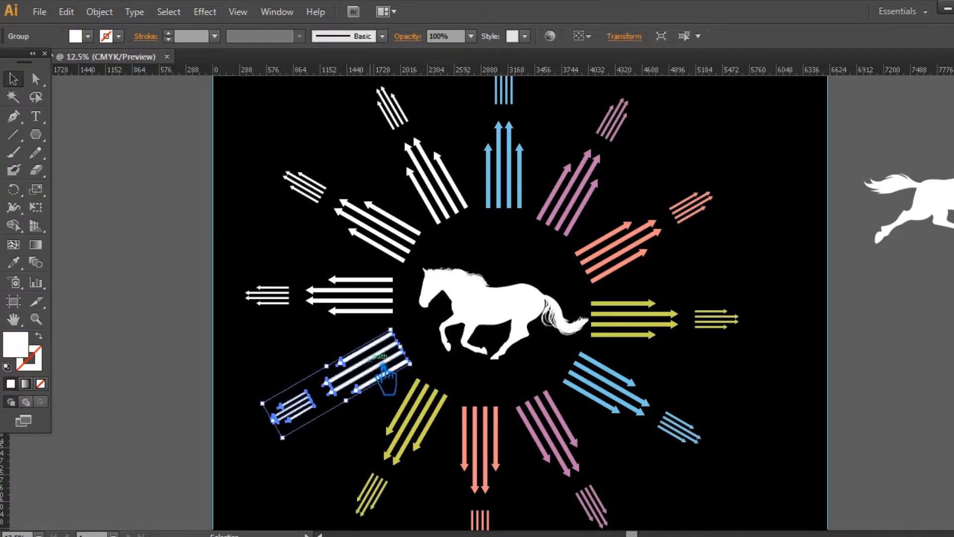
pyautogui.click(579, 390)
pyautogui.click(265, 306)
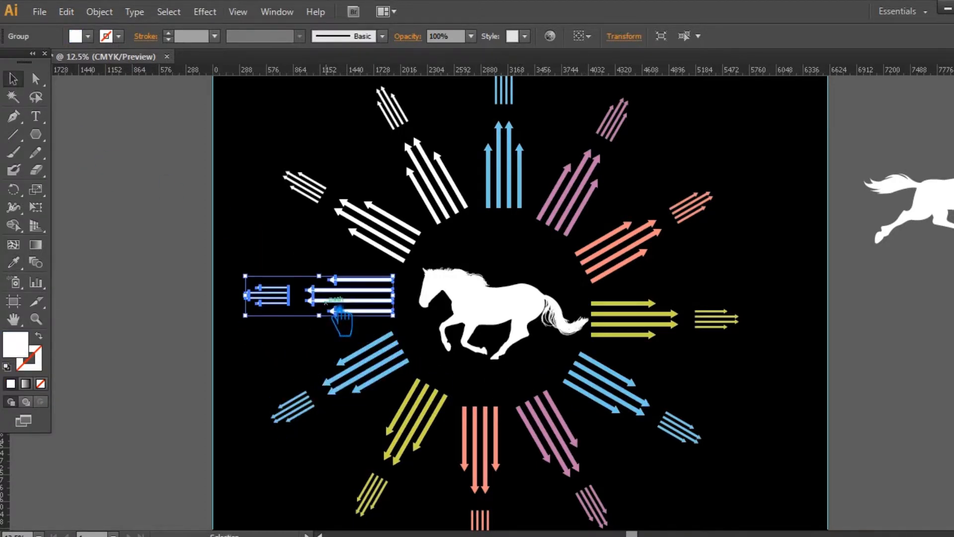
pyautogui.click(571, 435)
# - Fill the last two white rays, going clockwise, with coral and yellow-green sampled from existing rays
pyautogui.click(395, 226)
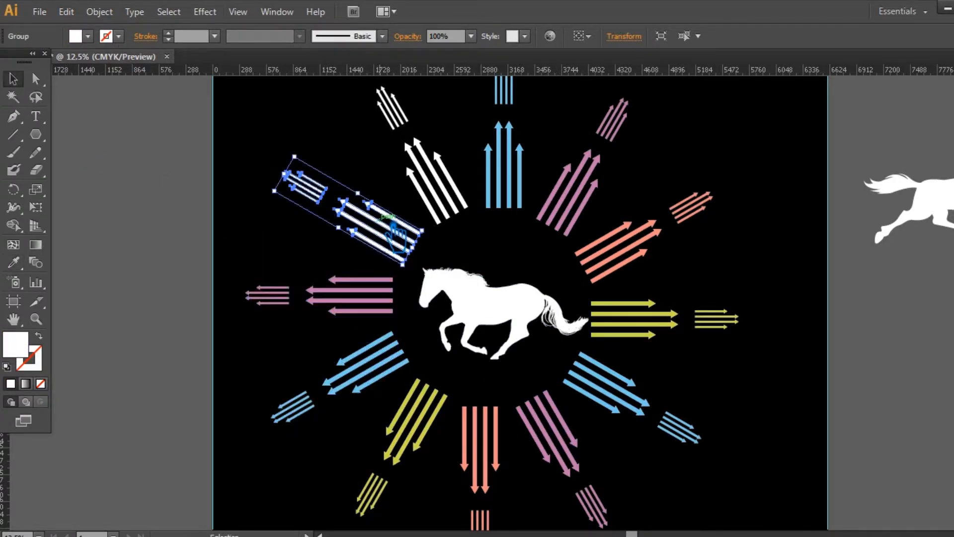
pyautogui.click(486, 438)
pyautogui.click(460, 199)
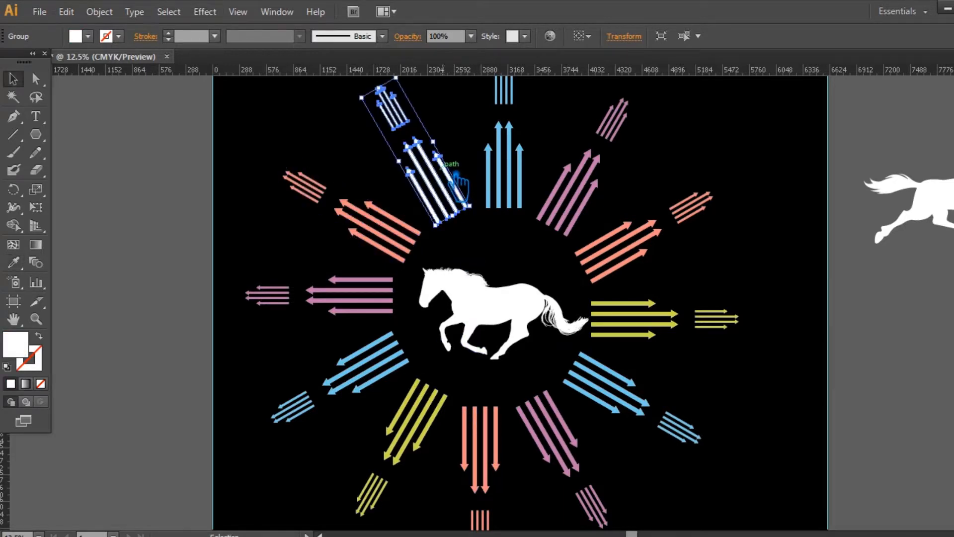
pyautogui.click(431, 415)
pyautogui.click(767, 407)
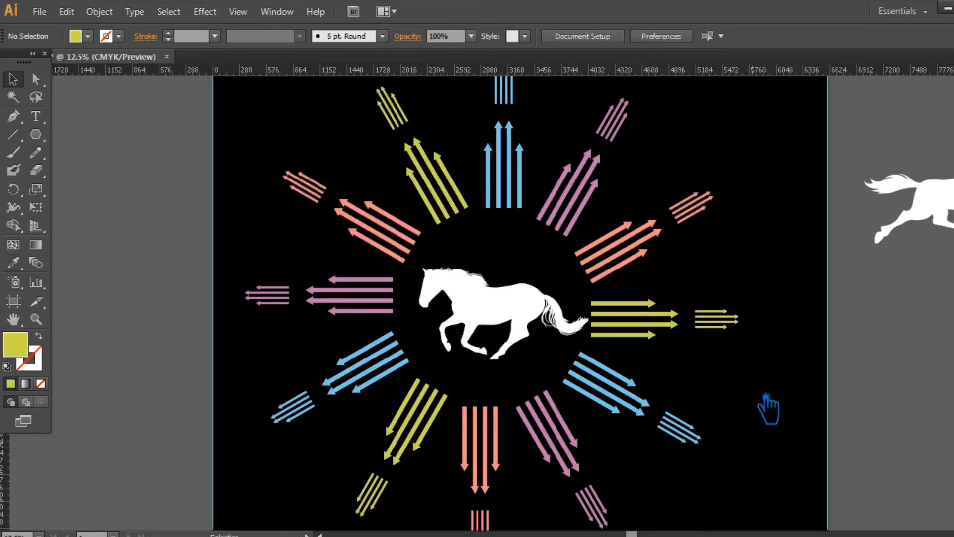
# - Try the pinkish-purple and light blue ray fills on the central horse using the Eyedropper
pyautogui.click(525, 312)
pyautogui.click(14, 261)
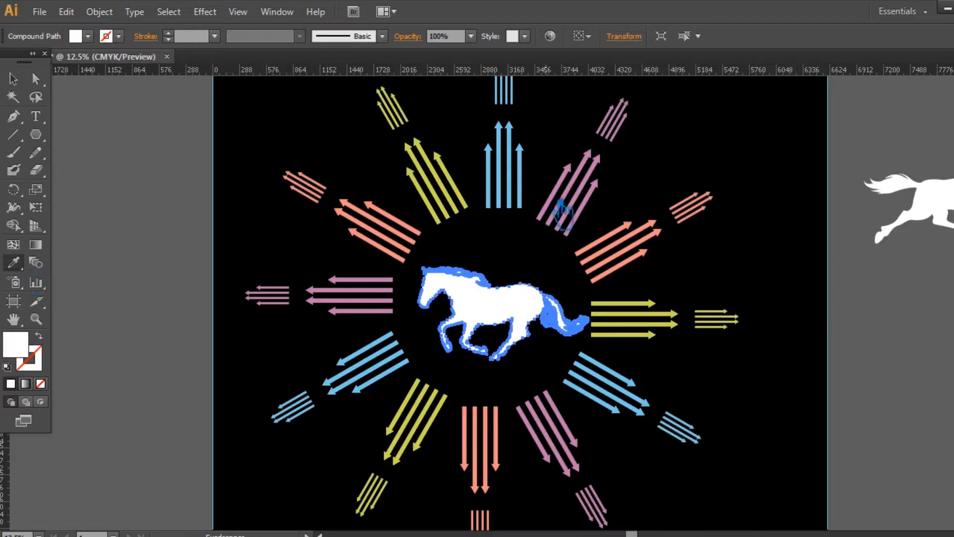
pyautogui.click(567, 213)
pyautogui.click(517, 180)
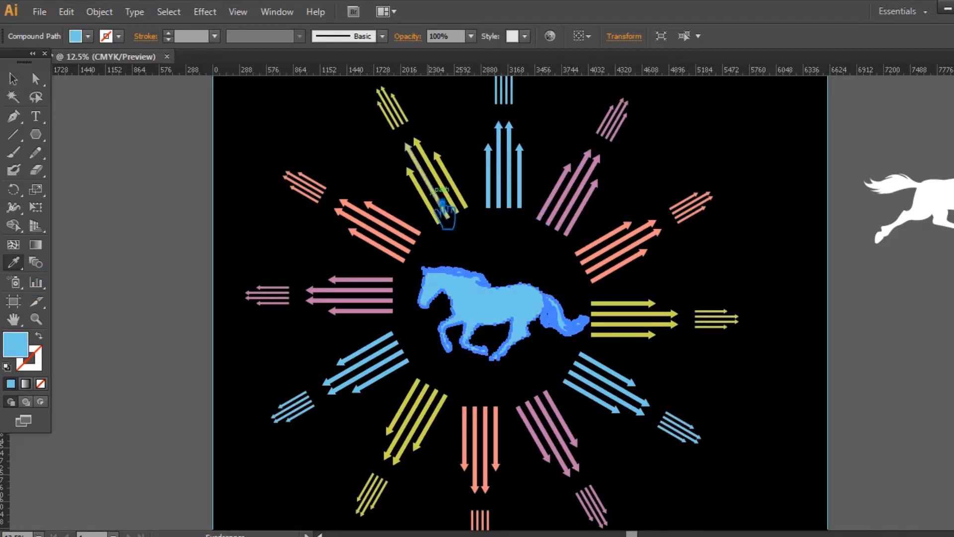
# - Set the central horse's fill back to white, FFFFFF
pyautogui.doubleClick(22, 346)
pyautogui.click(607, 147)
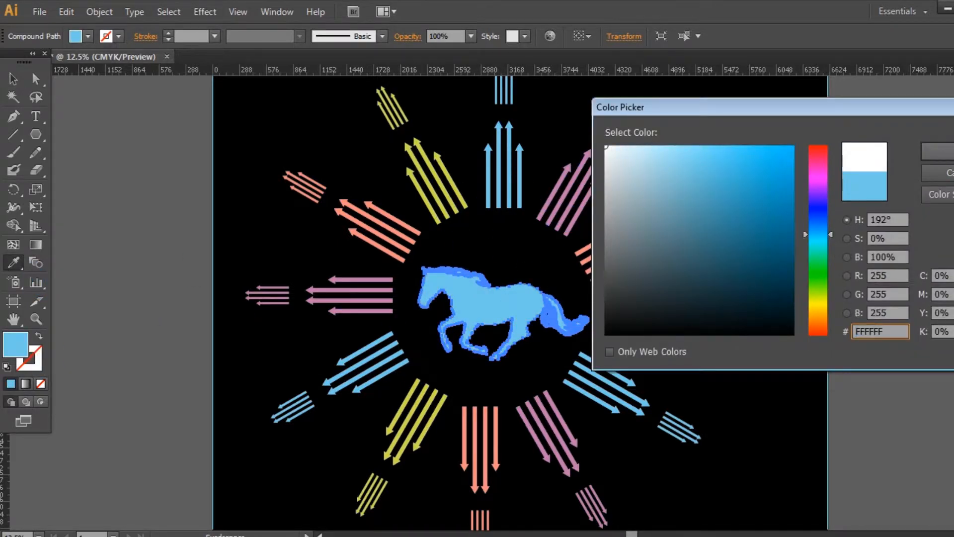
pyautogui.click(938, 151)
pyautogui.click(14, 79)
pyautogui.click(835, 305)
# - Group the twelve coloured rays, leaving the horse out of the group
pyautogui.hotkey('ctrl', '-')
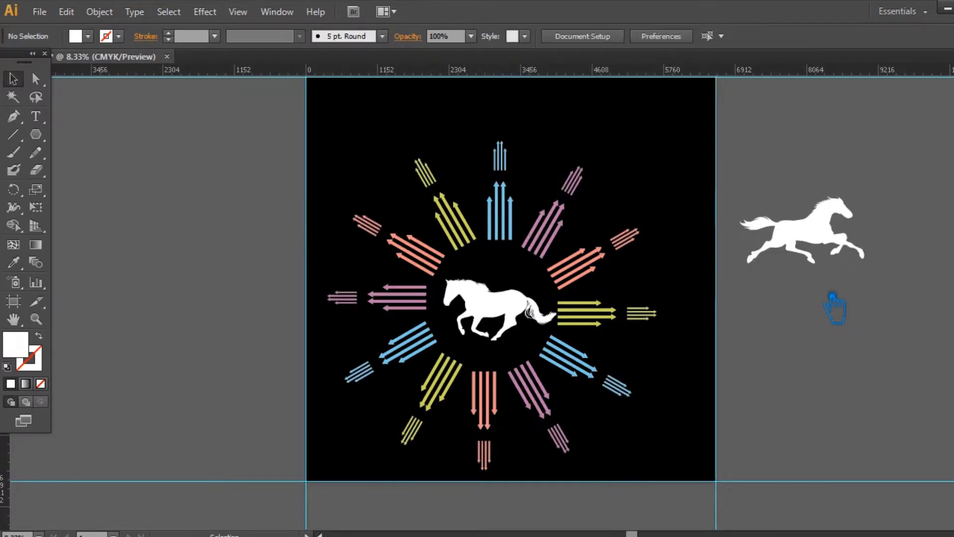
pyautogui.moveTo(667, 447); pyautogui.dragTo(366, 172)
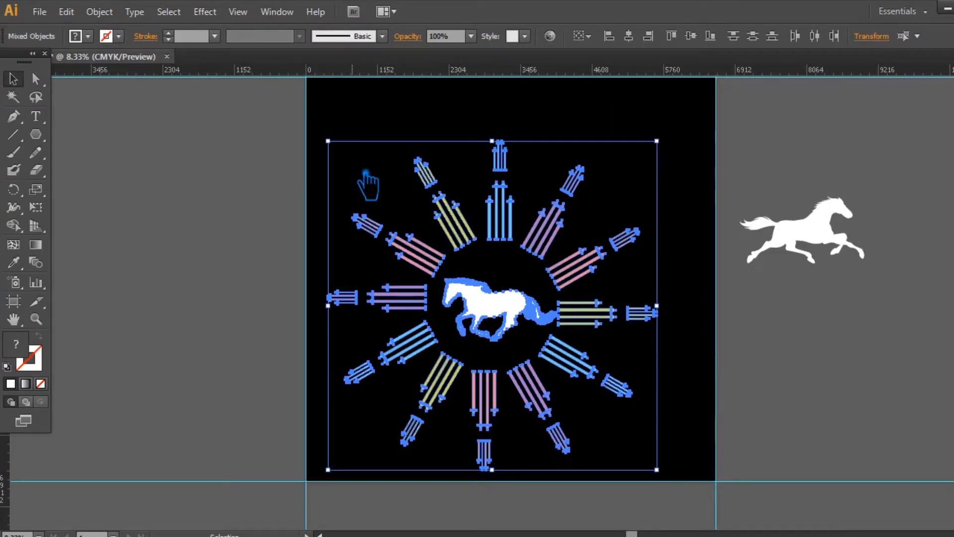
pyautogui.hotkey('ctrl', 'g')
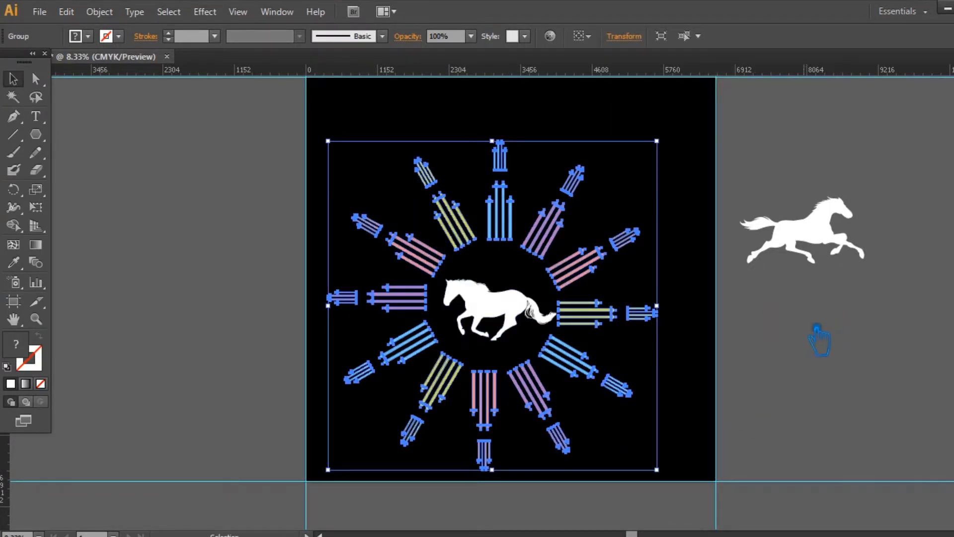
pyautogui.click(782, 348)
# - Align the horse and the ray ring on their horizontal and vertical centres
pyautogui.moveTo(686, 404); pyautogui.dragTo(373, 185)
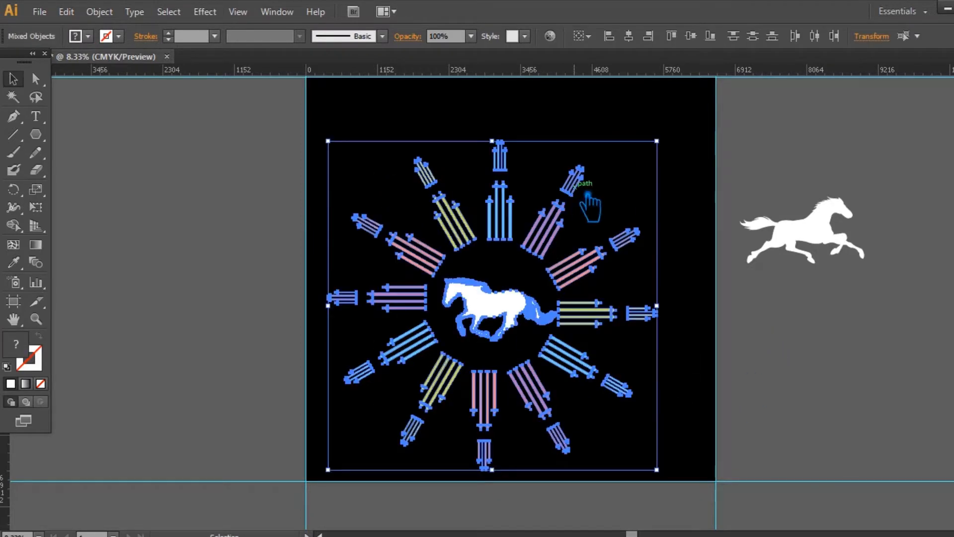
pyautogui.click(628, 36)
pyautogui.click(691, 36)
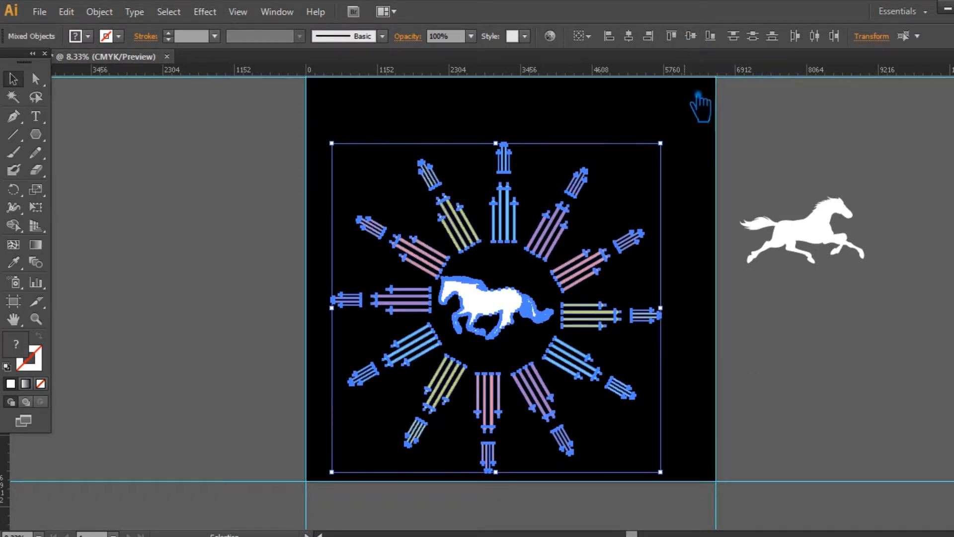
pyautogui.click(715, 352)
# - Scale the horse and its ray ring down proportionally and position them in the upper part of the artboard
pyautogui.moveTo(687, 428); pyautogui.dragTo(375, 177)
pyautogui.moveTo(660, 144); pyautogui.dragTo(588, 256)
pyautogui.click(638, 330)
pyautogui.hotkey('ctrl', '+')
pyautogui.hotkey('ctrl', '+')
pyautogui.moveTo(689, 324); pyautogui.dragTo(553, 319)
pyautogui.moveTo(948, 176); pyautogui.dragTo(680, 285)
pyautogui.click(441, 274)
pyautogui.moveTo(574, 369); pyautogui.dragTo(719, 295)
# - Duplicate the ray ring to the left of the original and place the second horse, facing right, inside the copy
pyautogui.moveTo(510, 308); pyautogui.dragTo(316, 338)
pyautogui.moveTo(935, 188); pyautogui.dragTo(581, 415)
pyautogui.moveTo(616, 349); pyautogui.dragTo(342, 272)
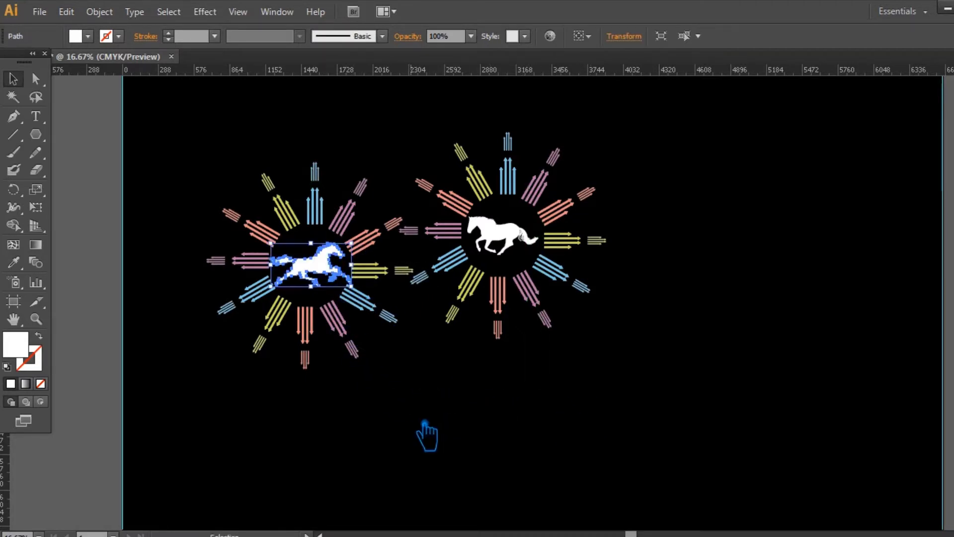
# - Align the second horse and the copied ray ring on their horizontal and vertical centres
pyautogui.keyDown('shift'); pyautogui.click(254, 184); pyautogui.keyUp('shift')
pyautogui.click(629, 37)
pyautogui.click(691, 37)
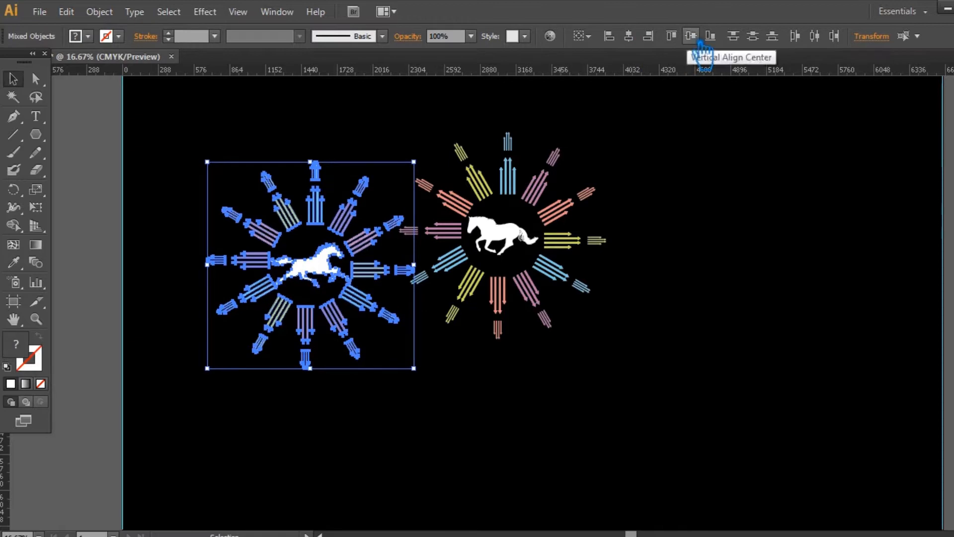
pyautogui.click(545, 449)
# - Scale the right-facing horse down slightly so it fits within its ray ring
pyautogui.click(332, 267)
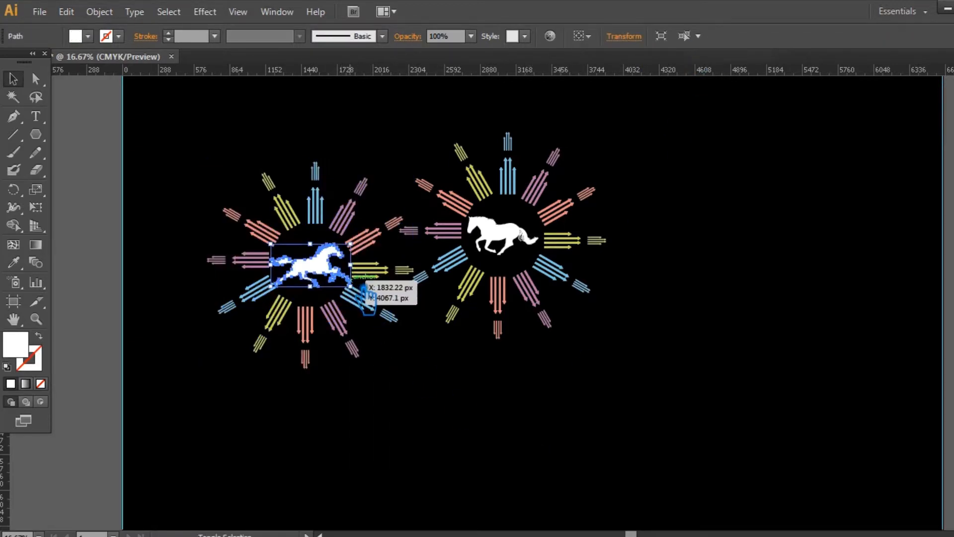
pyautogui.moveTo(350, 286); pyautogui.dragTo(347, 283)
pyautogui.click(420, 371)
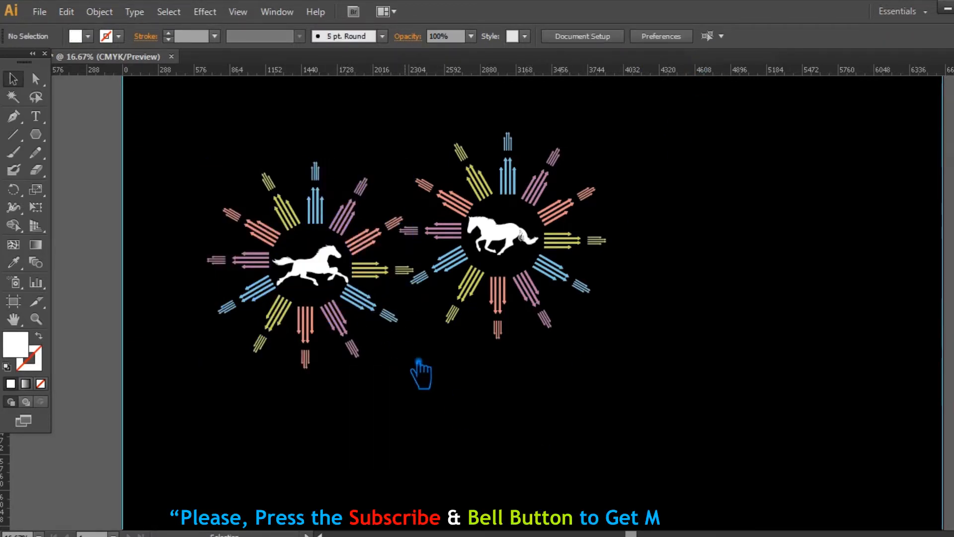
# - Group each horse with its own ray ring, making two separate motifs
pyautogui.moveTo(383, 403); pyautogui.dragTo(258, 195)
pyautogui.hotkey('ctrl', '-')
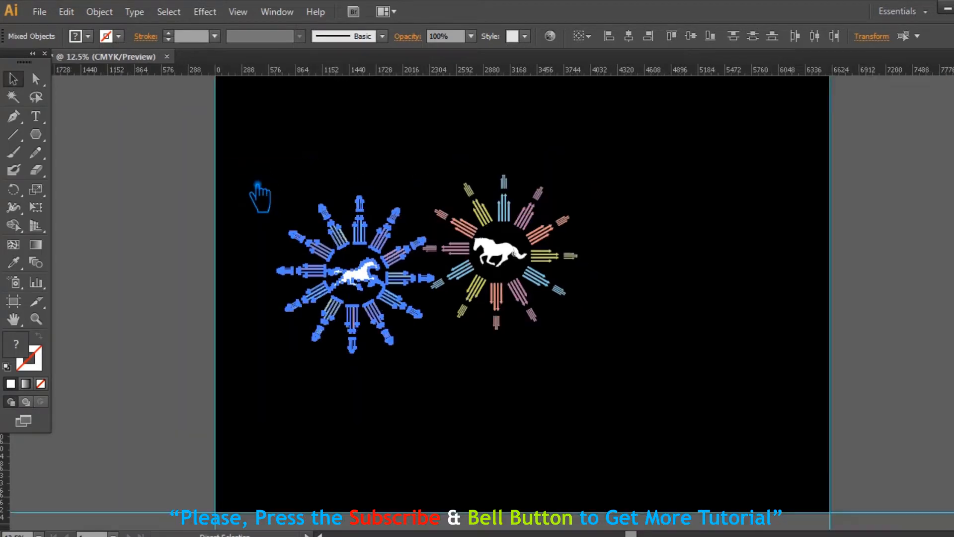
pyautogui.moveTo(643, 238); pyautogui.dragTo(645, 268)
pyautogui.hotkey('ctrl', 'g')
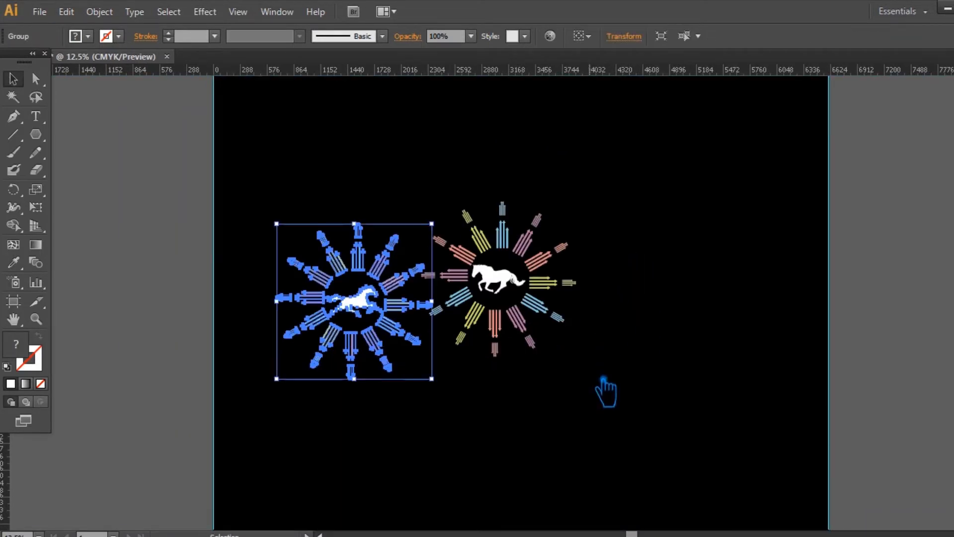
pyautogui.moveTo(590, 375); pyautogui.dragTo(498, 173)
pyautogui.hotkey('ctrl', 'g')
pyautogui.click(694, 238)
# - Move both horse motifs side by side to the artboard's lower left area and align their bottom edges
pyautogui.moveTo(611, 399); pyautogui.dragTo(645, 354)
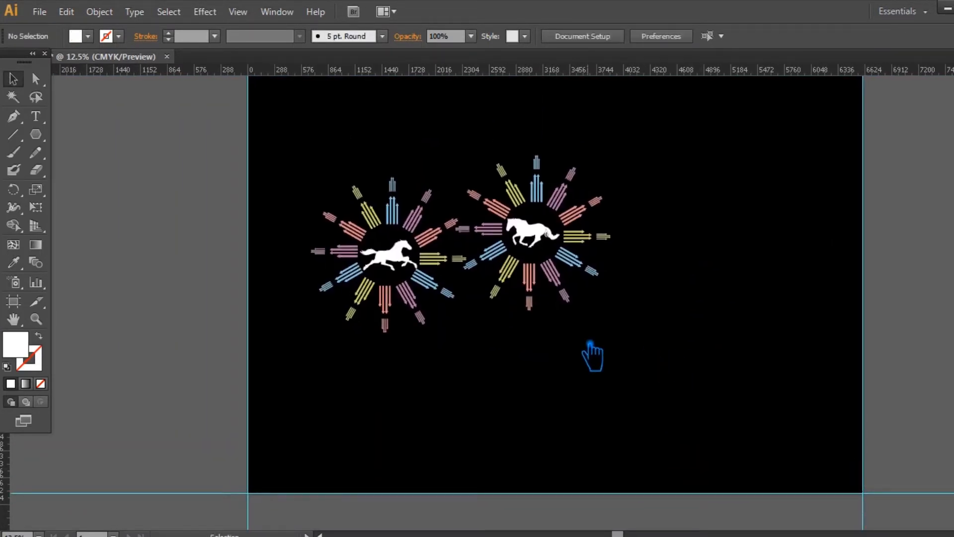
pyautogui.moveTo(420, 317); pyautogui.dragTo(358, 446)
pyautogui.moveTo(591, 270); pyautogui.dragTo(541, 429)
pyautogui.moveTo(640, 420); pyautogui.dragTo(339, 330)
pyautogui.click(710, 36)
pyautogui.click(665, 307)
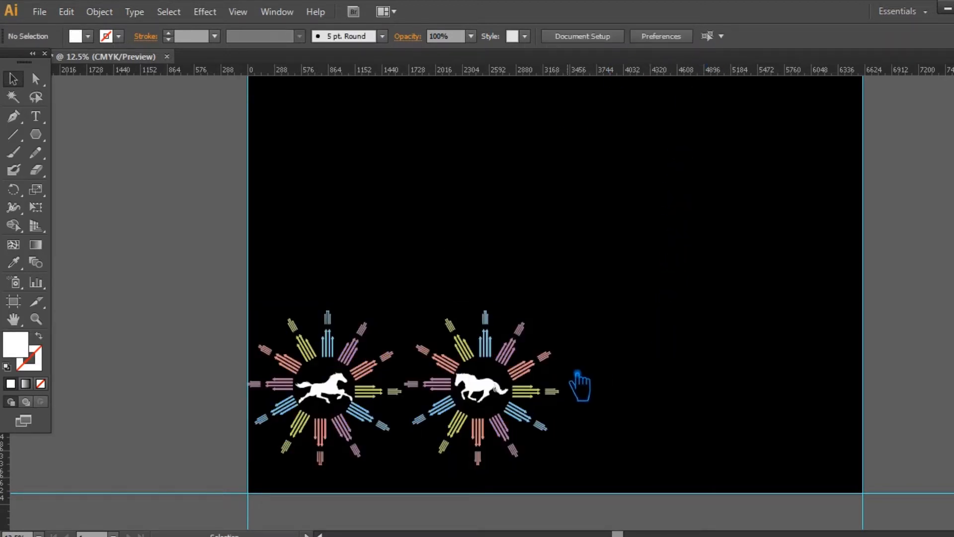
# - Duplicate the pair of horse motifs to the right, and ungroup both the copied and the original pair
pyautogui.moveTo(587, 450); pyautogui.dragTo(308, 296)
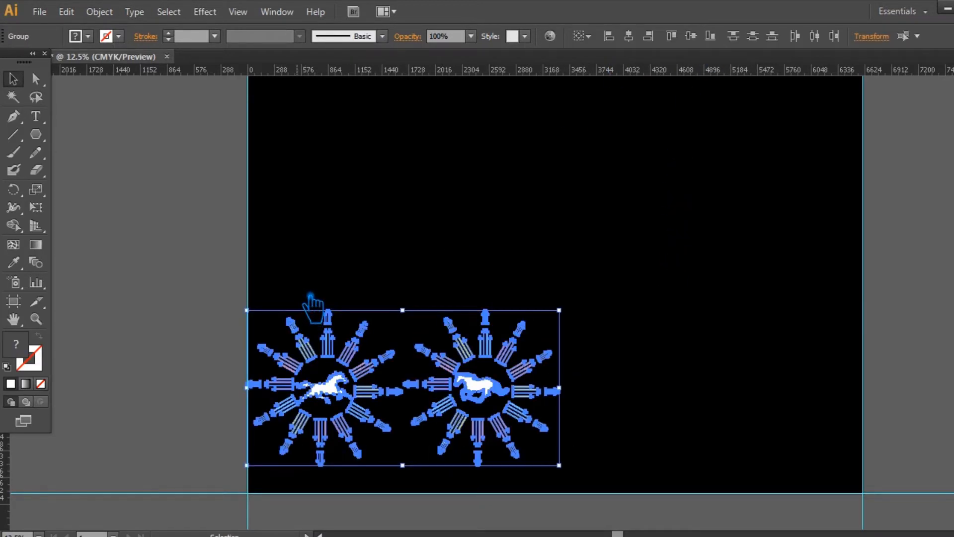
pyautogui.moveTo(478, 393); pyautogui.dragTo(801, 397)
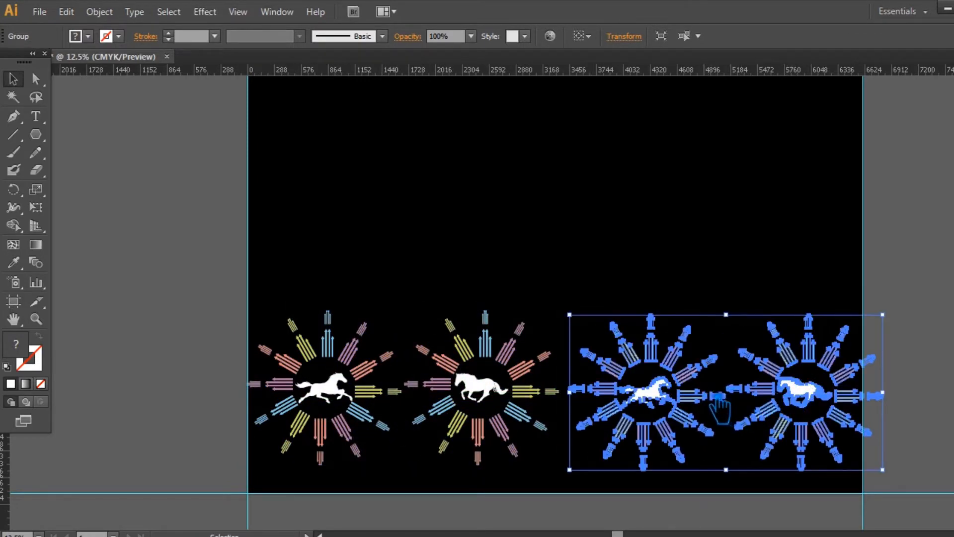
pyautogui.rightClick(683, 376)
pyautogui.click(706, 462)
pyautogui.rightClick(496, 359)
pyautogui.click(522, 447)
# - Move the last motif to the artboard's right edge, and align all four by vertical centre with even horizontal distribution
pyautogui.moveTo(840, 433); pyautogui.dragTo(815, 452)
pyautogui.moveTo(301, 264); pyautogui.dragTo(810, 442)
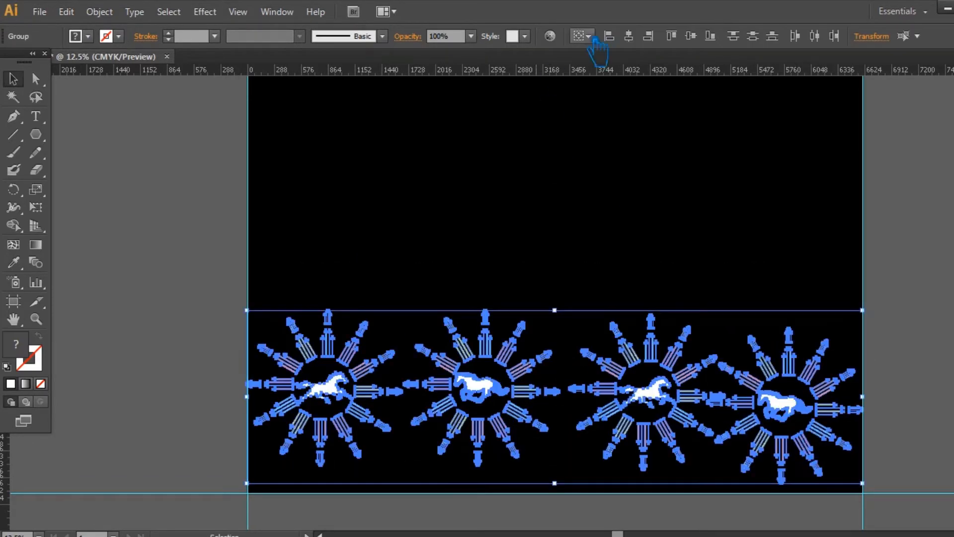
pyautogui.click(691, 36)
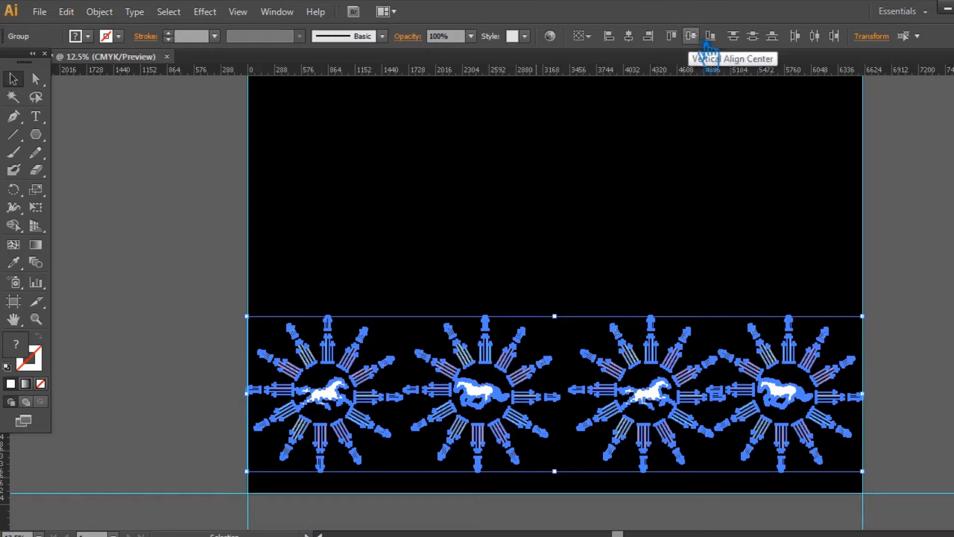
pyautogui.click(835, 36)
pyautogui.click(709, 142)
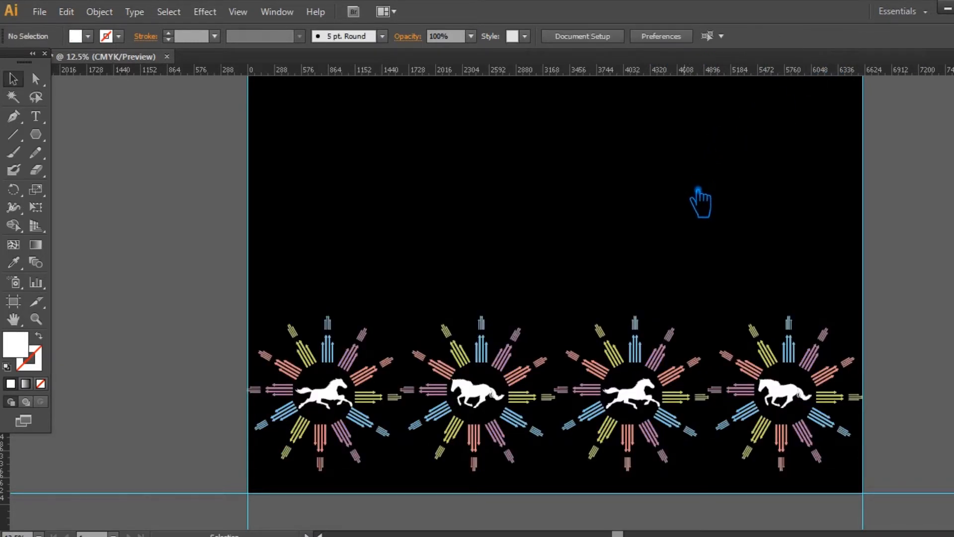
# - Group the four horse motifs along the artboard's lower edge into a single row
pyautogui.moveTo(672, 217)
pyautogui.mouseDown()
pyautogui.moveTo(642, 260)
pyautogui.moveTo(657, 223)
pyautogui.mouseUp()
pyautogui.moveTo(861, 437); pyautogui.dragTo(306, 352)
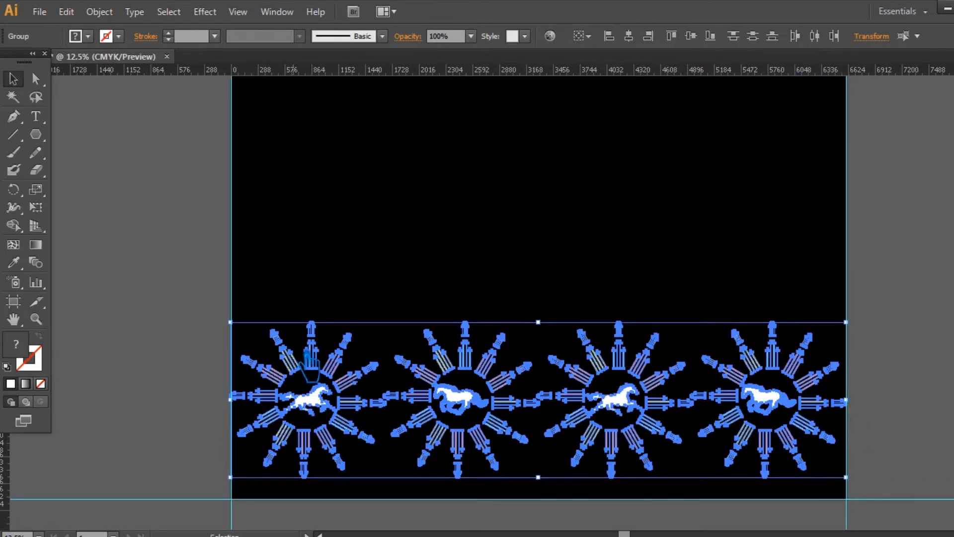
pyautogui.hotkey('ctrl', 'g')
# - Duplicate the motif row straight above itself, and repeat the copy at the same spacing until there are four rows
pyautogui.moveTo(493, 374); pyautogui.dragTo(497, 223)
pyautogui.moveTo(575, 167); pyautogui.dragTo(533, 357)
pyautogui.hotkey('ctrl', 'd')
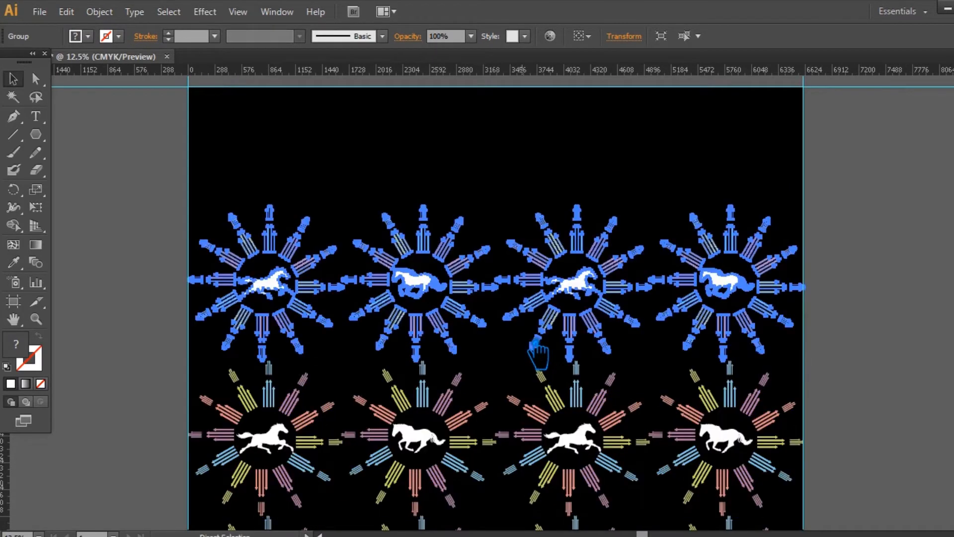
pyautogui.hotkey('ctrl', 'd')
pyautogui.scroll(2, 597, 289)
pyautogui.hotkey('ctrl', '-')
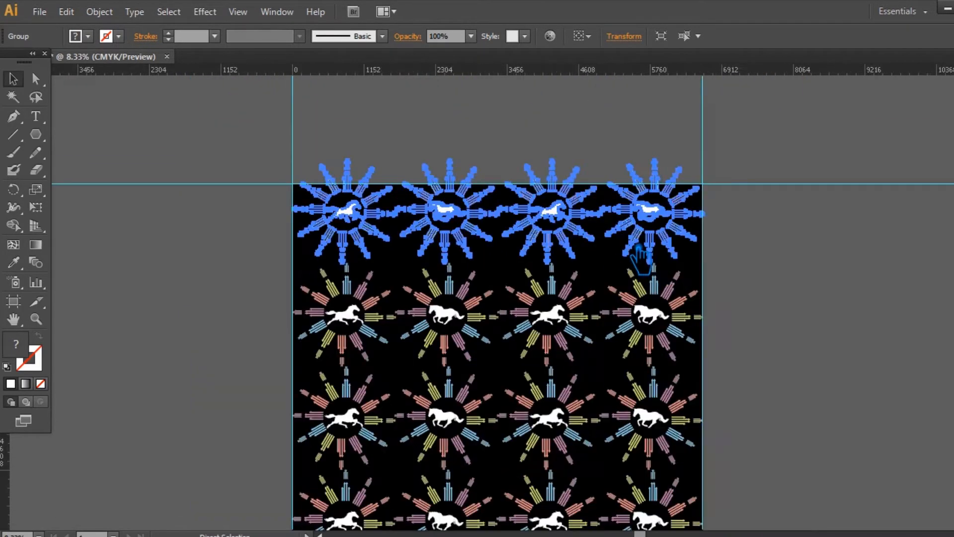
# - Select all four motif rows and move them straight down so the uppermost row fits within the artboard
pyautogui.hotkey('ctrl', '-')
pyautogui.click(688, 267)
pyautogui.hotkey('ctrl', 'a')
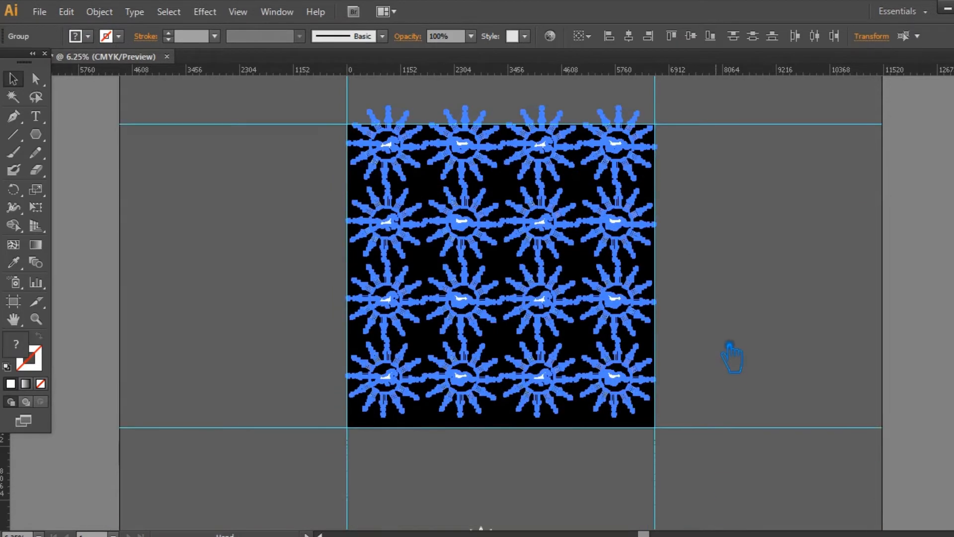
pyautogui.moveTo(729, 352); pyautogui.dragTo(729, 383)
pyautogui.hotkey('ctrl', 'shift', 'a')
pyautogui.moveTo(546, 287); pyautogui.dragTo(545, 306)
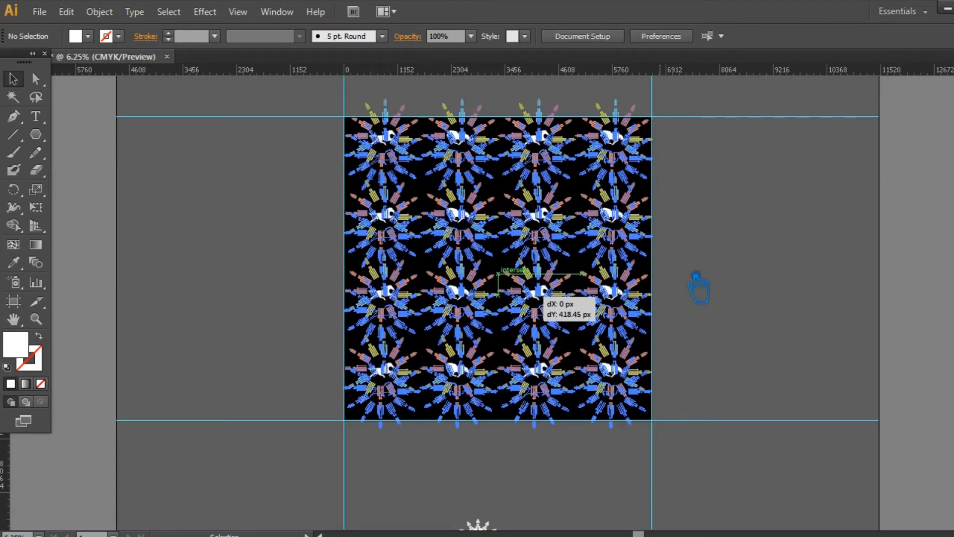
pyautogui.click(696, 276)
pyautogui.moveTo(755, 270); pyautogui.dragTo(745, 303)
# - Nudge the whole pattern slightly upward to balance the overhang at the artboard's upper and lower edges
pyautogui.hotkey('ctrl', '+')
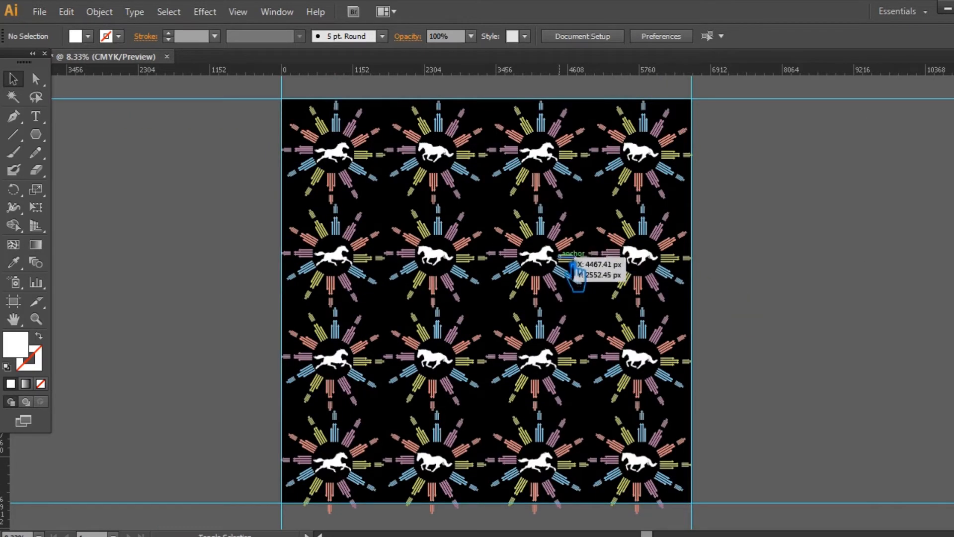
pyautogui.hotkey('ctrl', 'a')
pyautogui.click(792, 260)
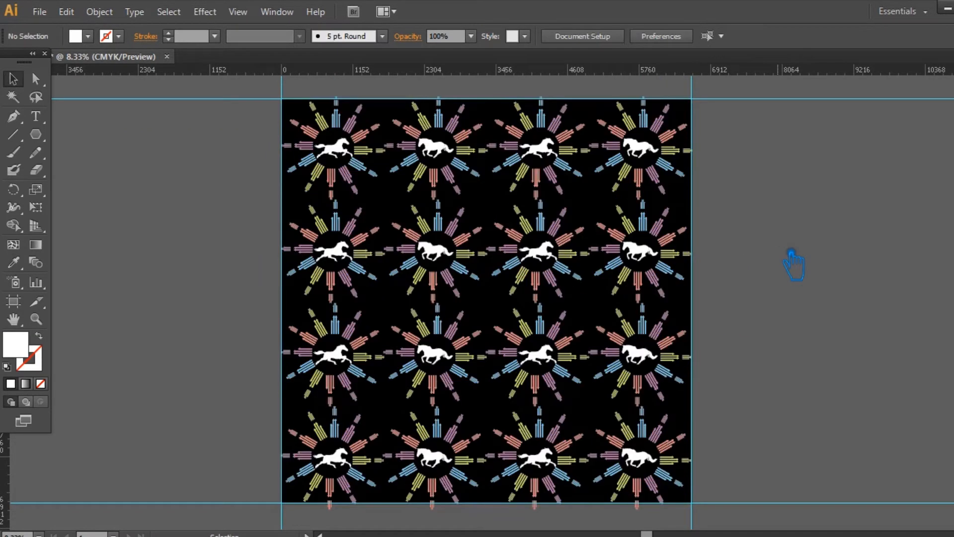
# - Export the artboard for web as a maximum-quality 6600 × 6500 px JPEG named Leggings in the Leggings folder
pyautogui.hotkey('ctrl', '+')
pyautogui.hotkey('ctrl', 'alt', 'shift', 's')
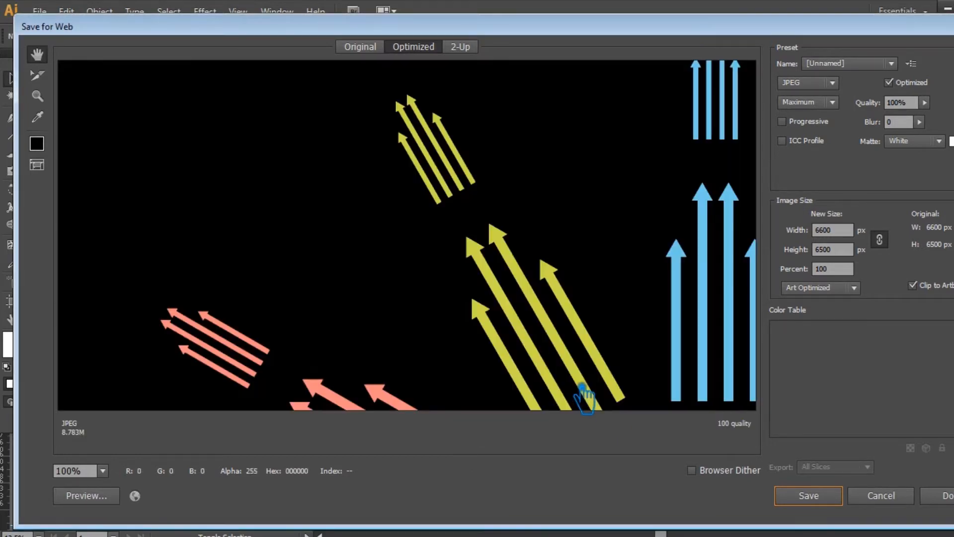
pyautogui.click(800, 494)
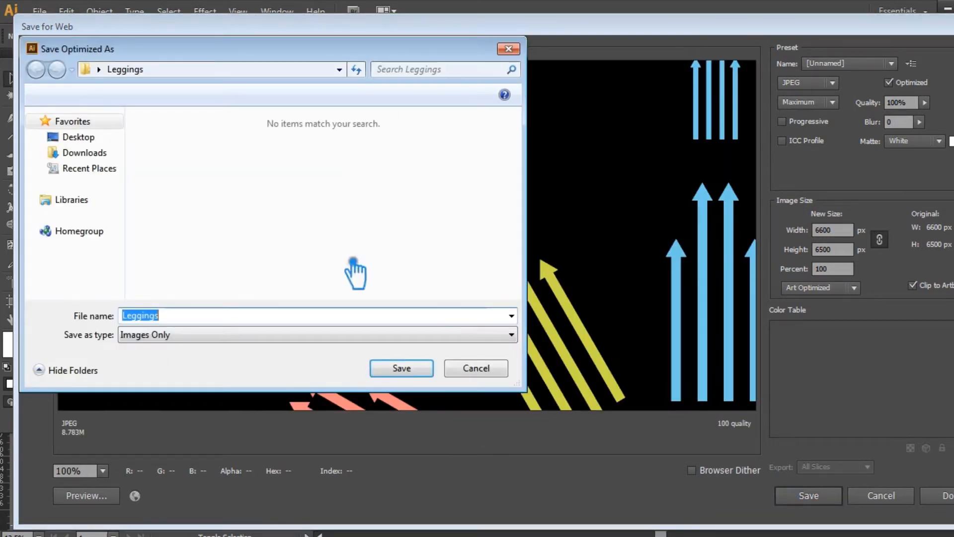
pyautogui.click(401, 368)
pyautogui.click(402, 368)
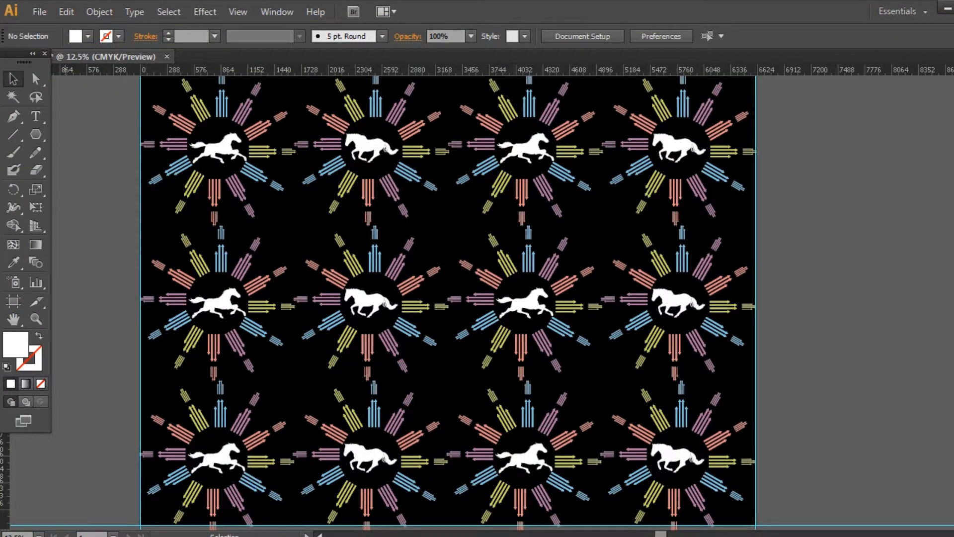
# - Check the exported Leggings JPEG in the Leggings folder, and minimize the folder window
pyautogui.click(70, 507)
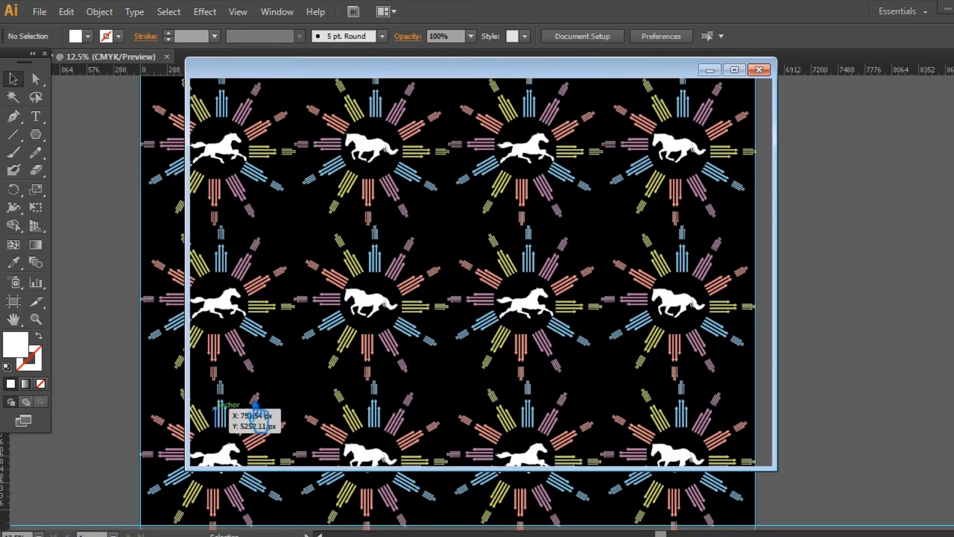
pyautogui.click(475, 202)
pyautogui.moveTo(209, 534)
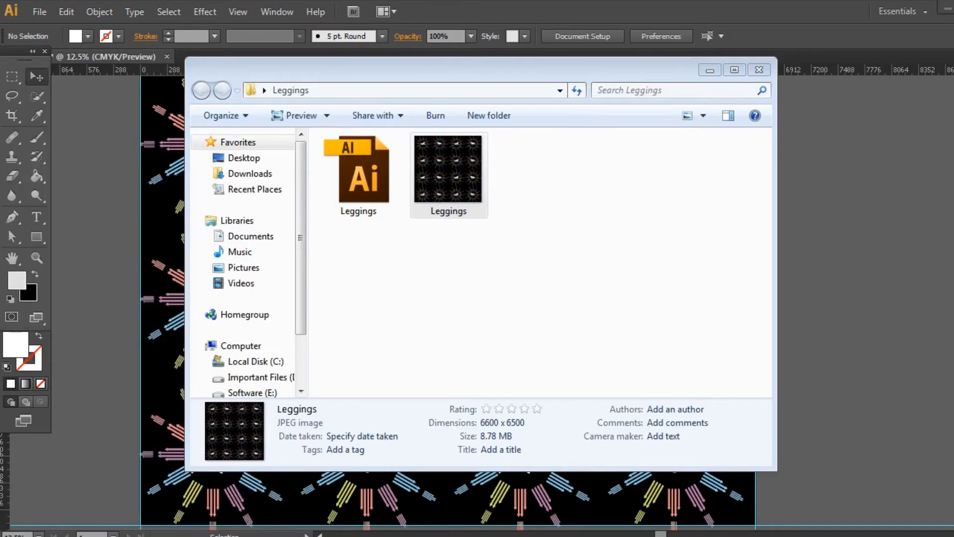
pyautogui.click(710, 70)
# - Switch to Photoshop, close Layer 1112.psb, and reopen it from the DESIGN HERE smart object of the leggings mockup
pyautogui.hotkey('alt', 'Tab')
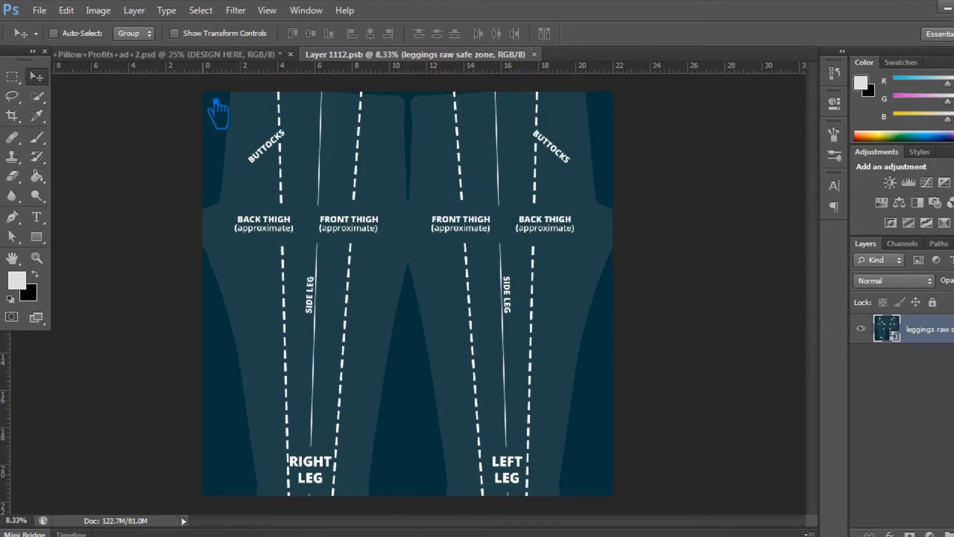
pyautogui.click(534, 54)
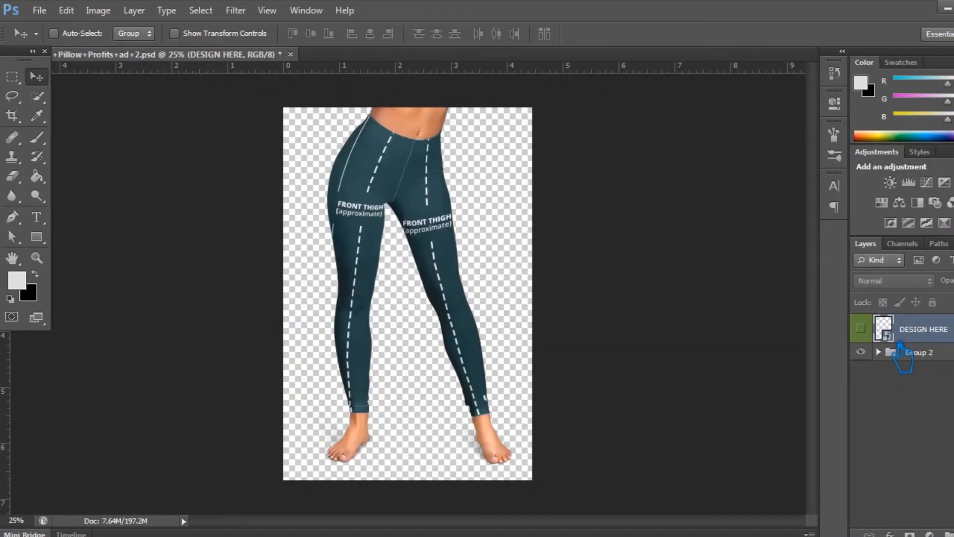
pyautogui.doubleClick(886, 332)
pyautogui.press('Return')
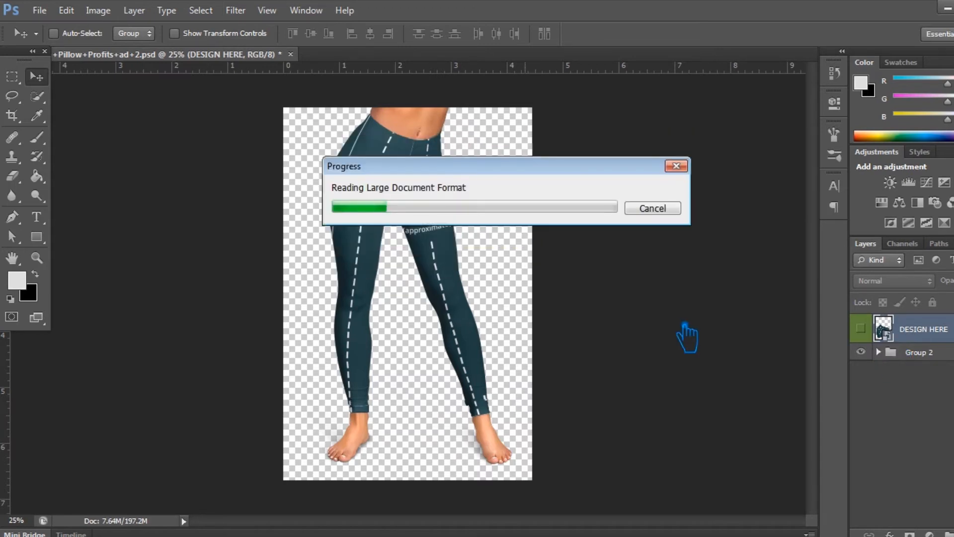
# - Place the exported Leggings JPEG from its folder over the leggings template in Layer 1112.psb
pyautogui.click(70, 535)
pyautogui.click(73, 506)
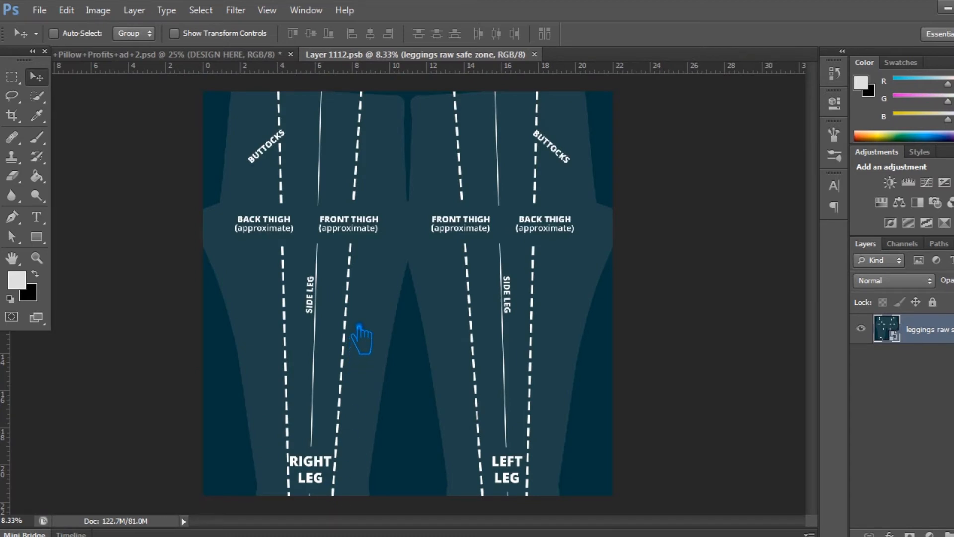
pyautogui.moveTo(358, 326); pyautogui.dragTo(366, 328)
pyautogui.click(753, 35)
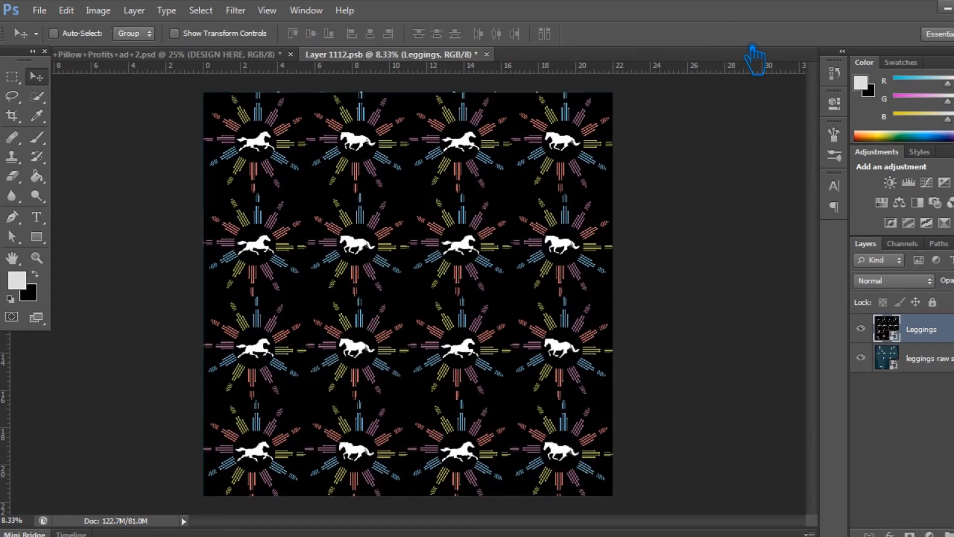
# - Save the smart object's contents, and return to the leggings mockup for a closer look at the applied pattern
pyautogui.hotkey('ctrl', 's')
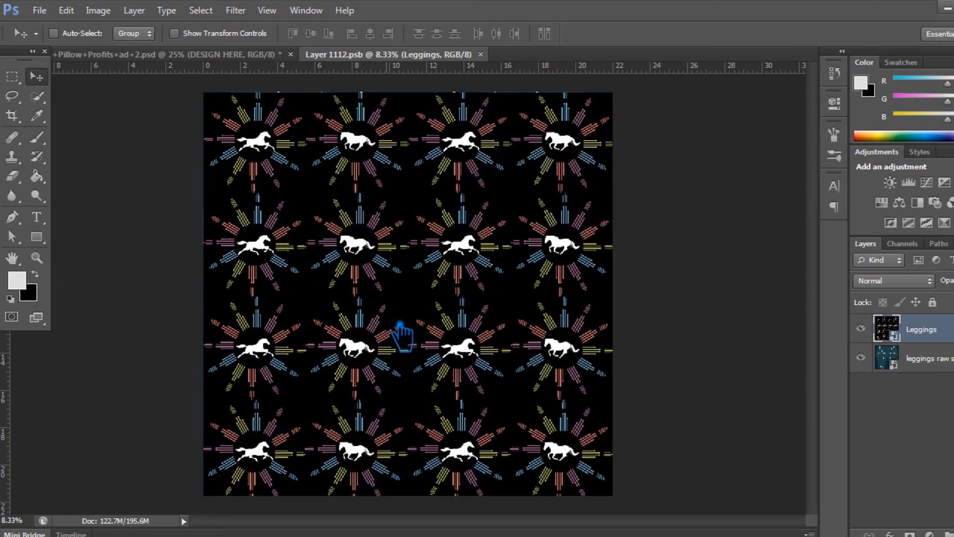
pyautogui.click(244, 56)
pyautogui.hotkey('ctrl', '+')
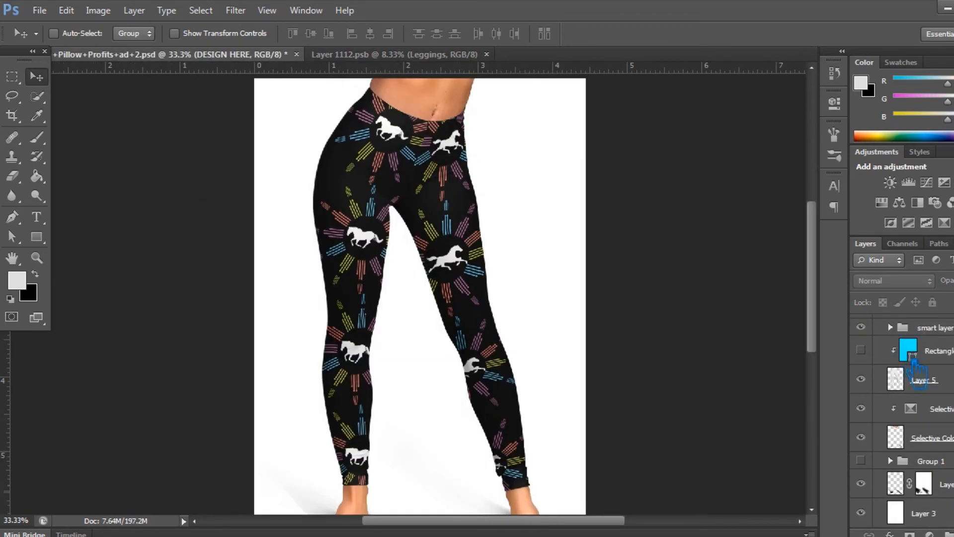